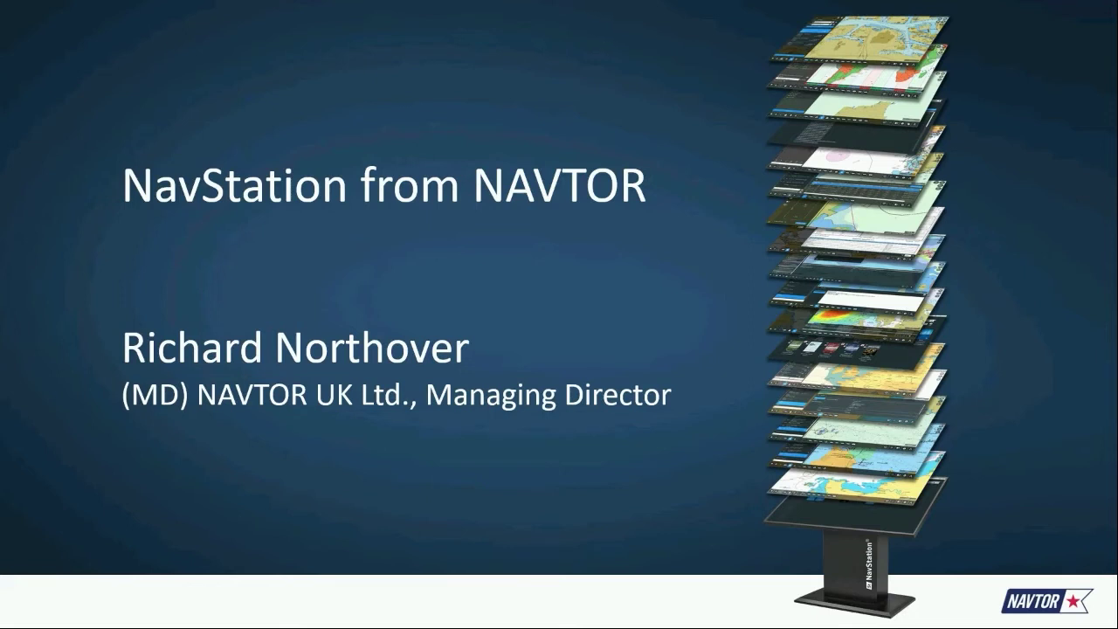
# Advance the slide and open Auto Routeing from the Planning section of the NavStation Desktop
pyautogui.press('Right')
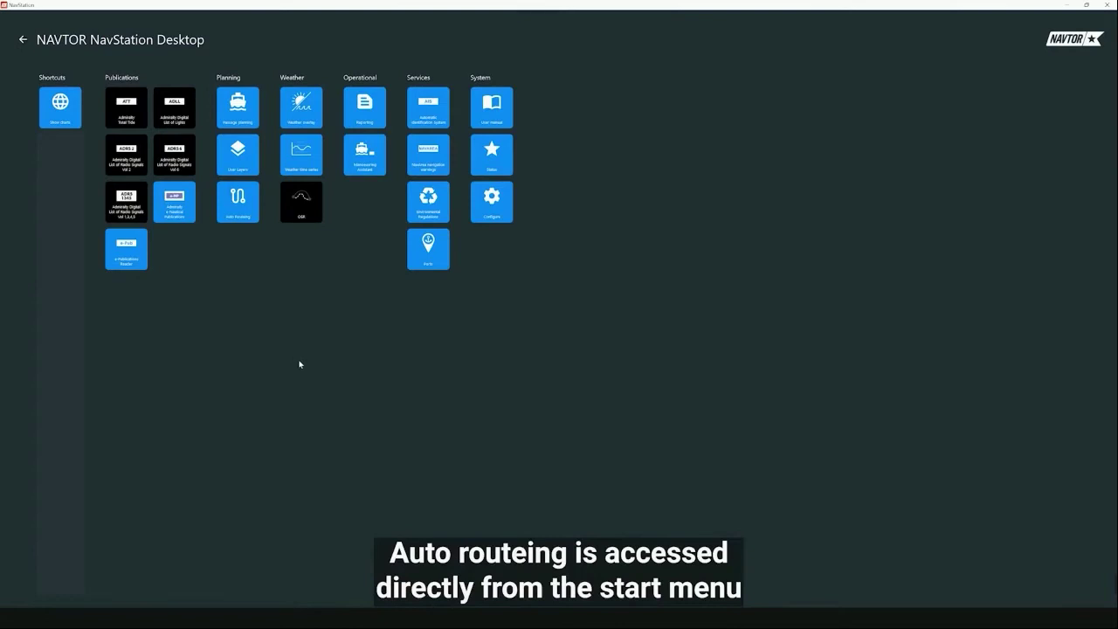
pyautogui.click(238, 204)
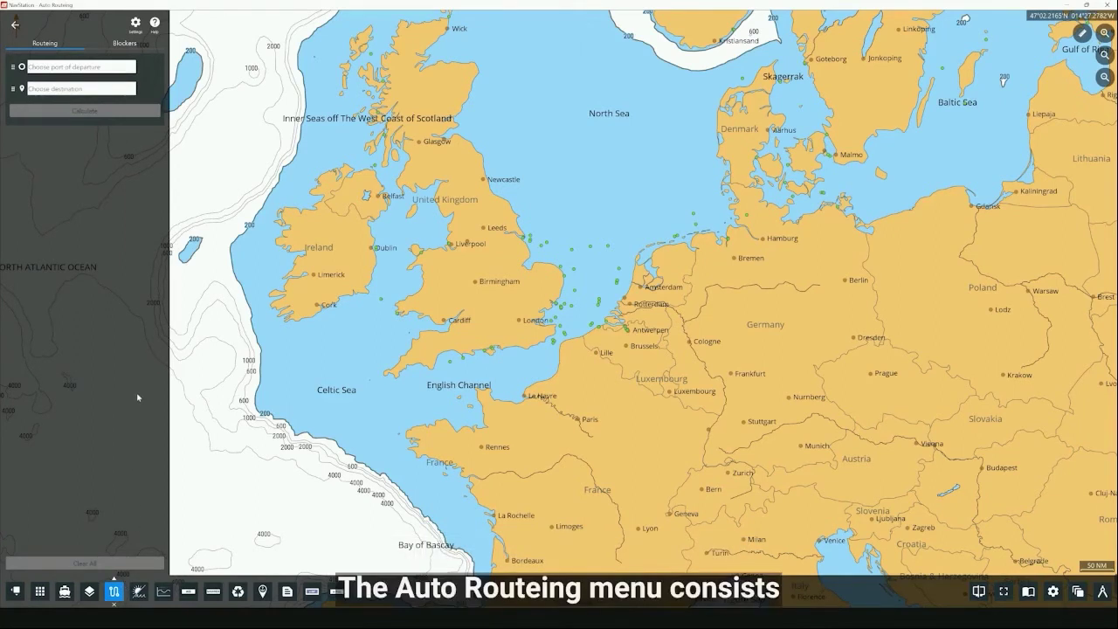
# Set GBMLF Milford Haven as the departure port, then show the Blockers list
pyautogui.click(76, 65)
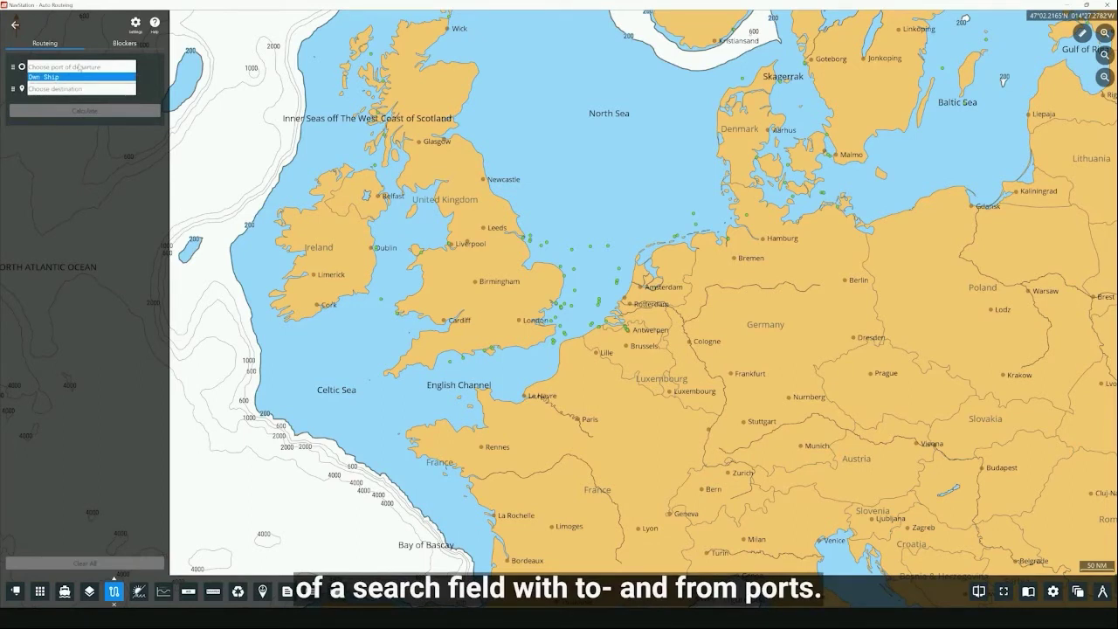
pyautogui.click(79, 89)
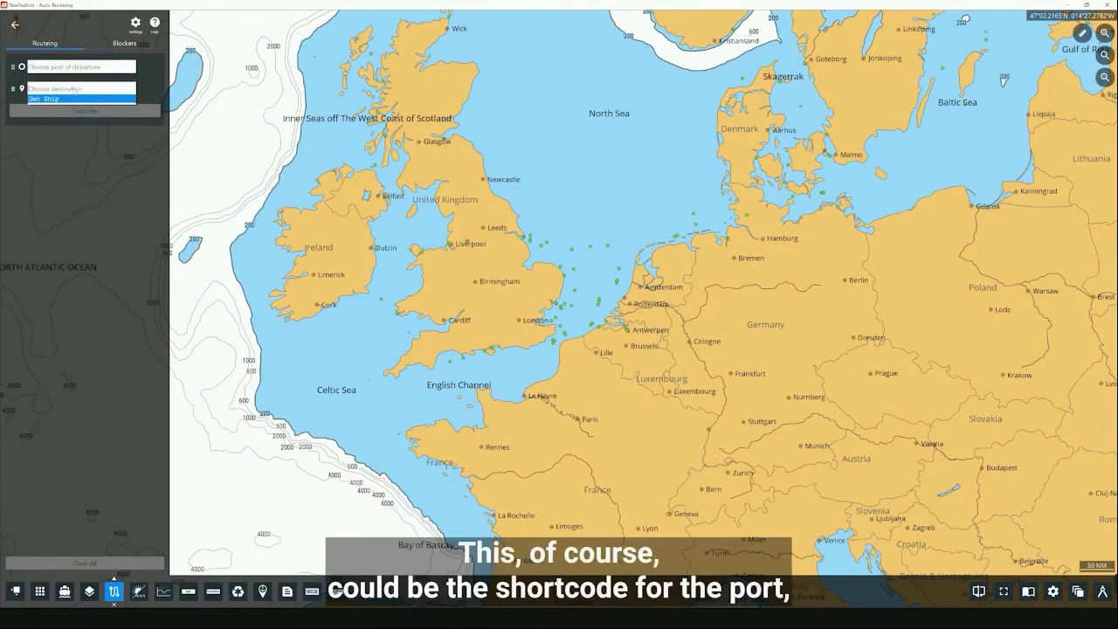
pyautogui.click(69, 68)
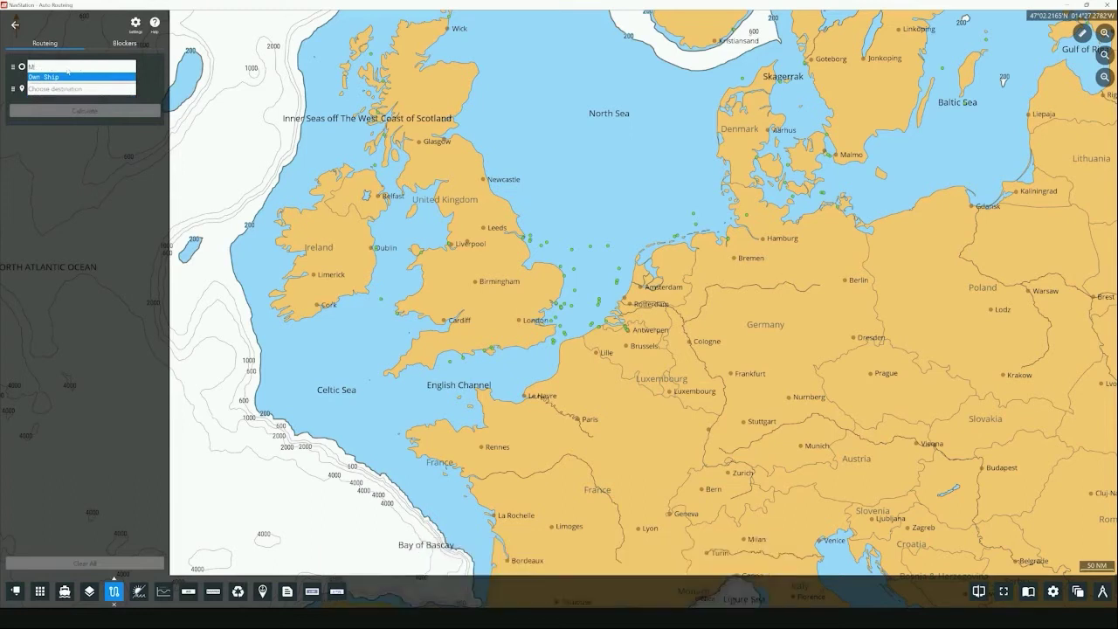
pyautogui.write('Milfor')
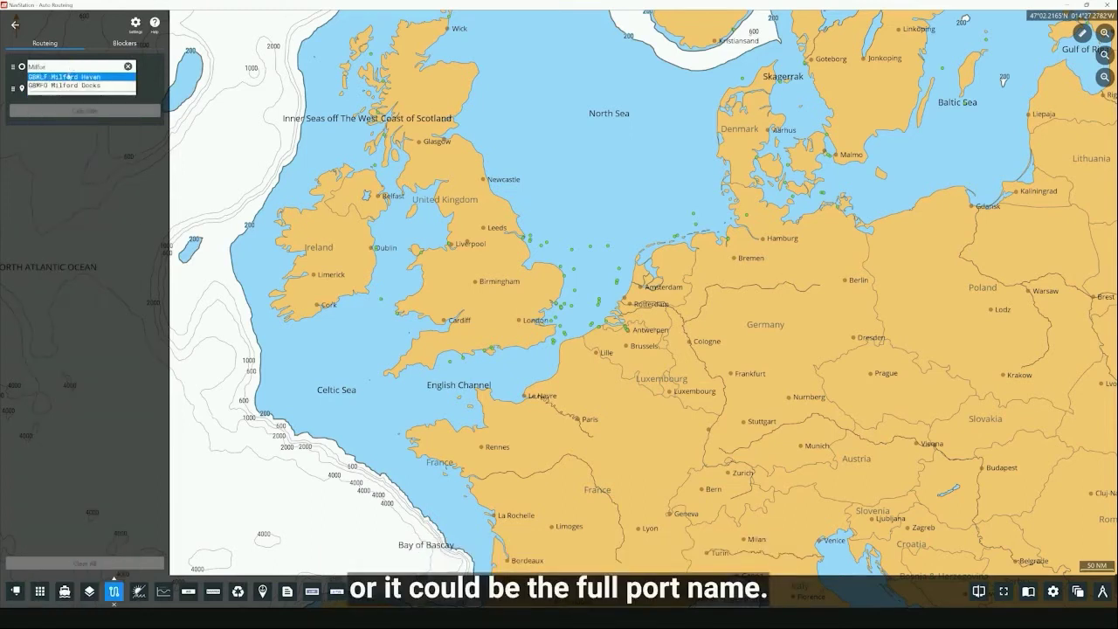
pyautogui.click(69, 77)
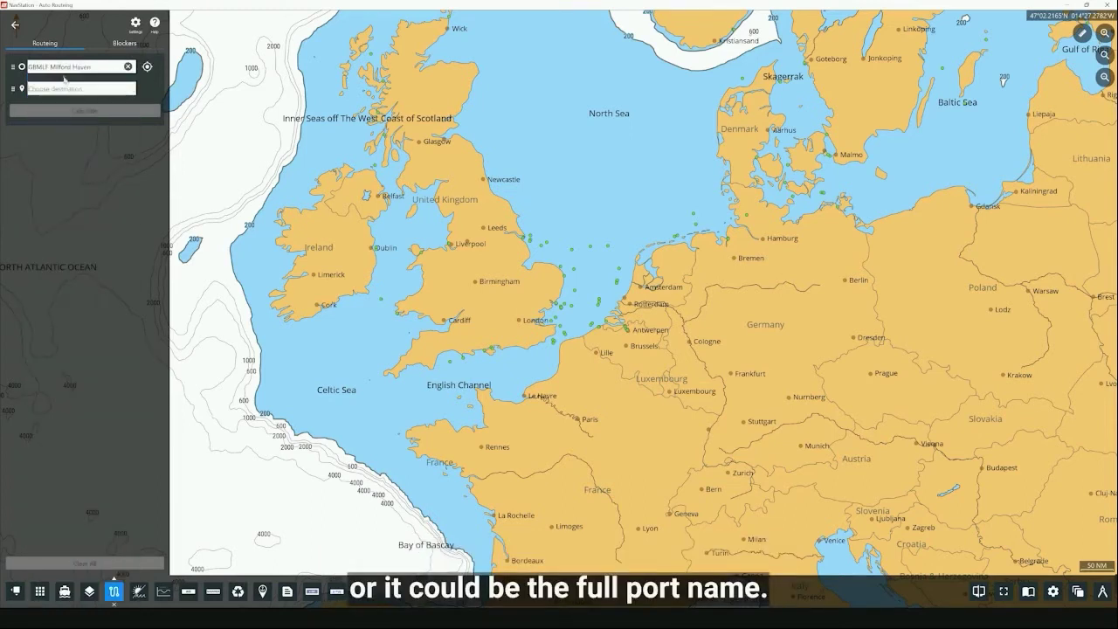
pyautogui.click(123, 43)
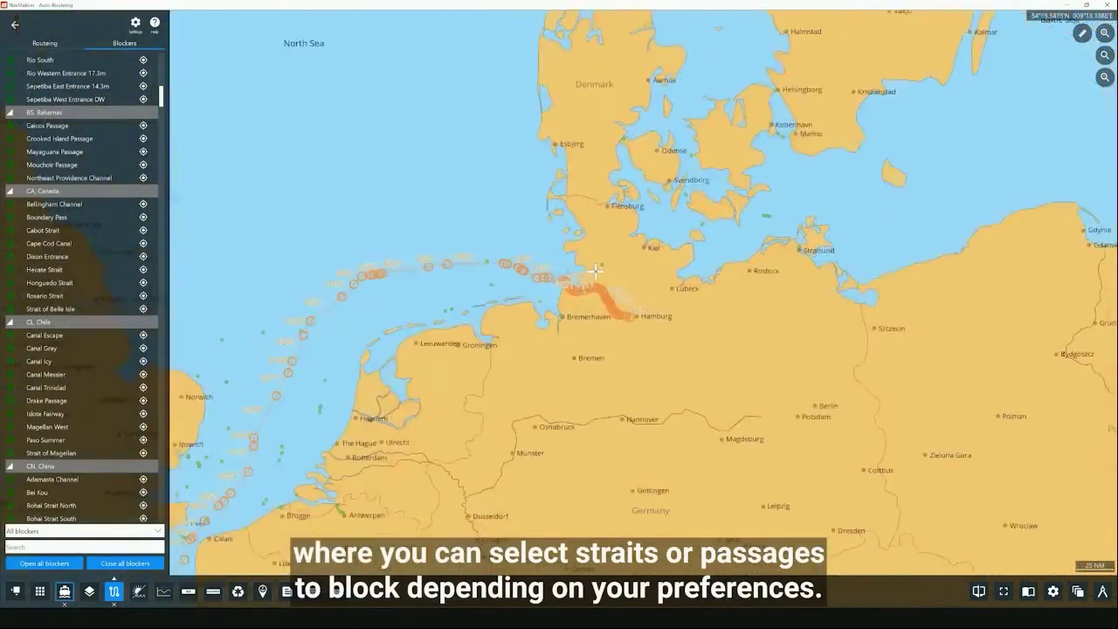
# Block the Kiel Canal through its blocker's context menu and return to the Routeing tab
pyautogui.scroll(4, 608, 261)
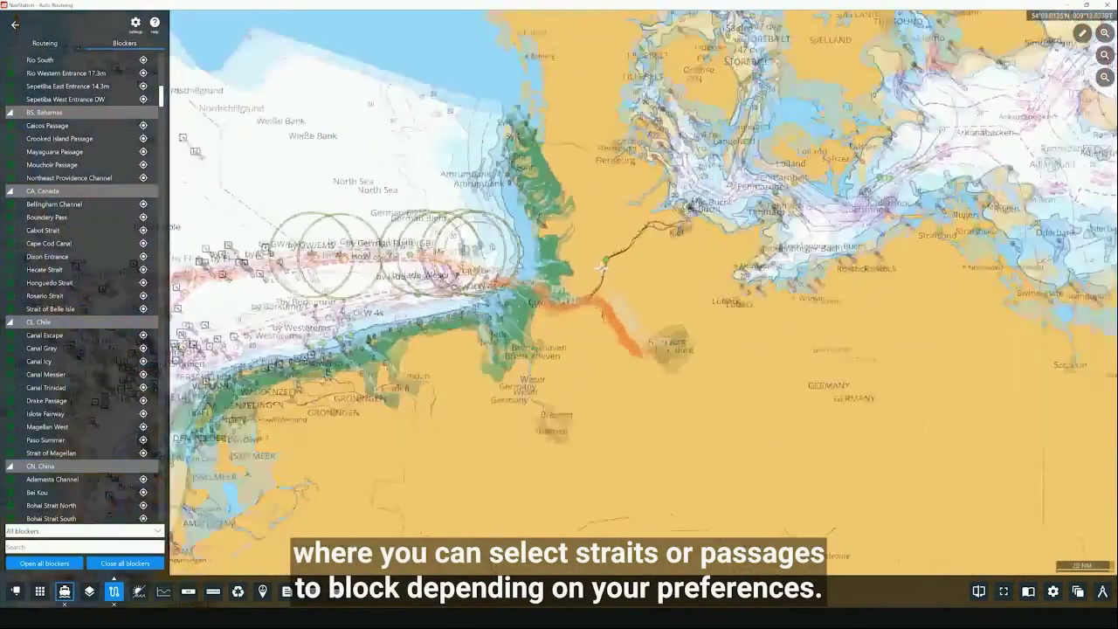
pyautogui.scroll(5, 609, 260)
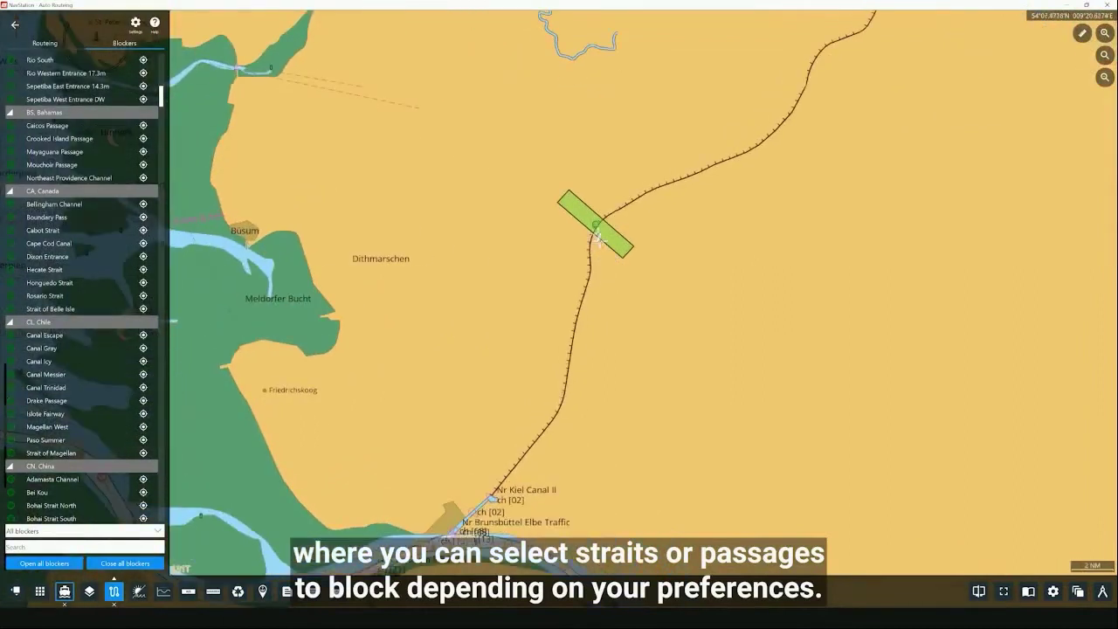
pyautogui.rightClick(598, 229)
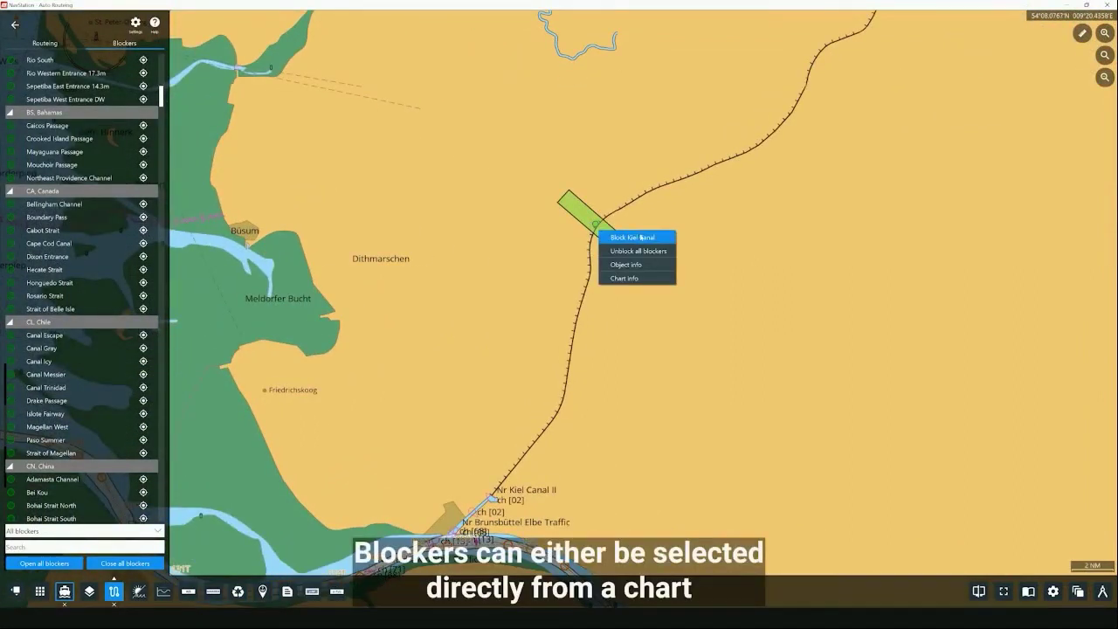
pyautogui.click(641, 237)
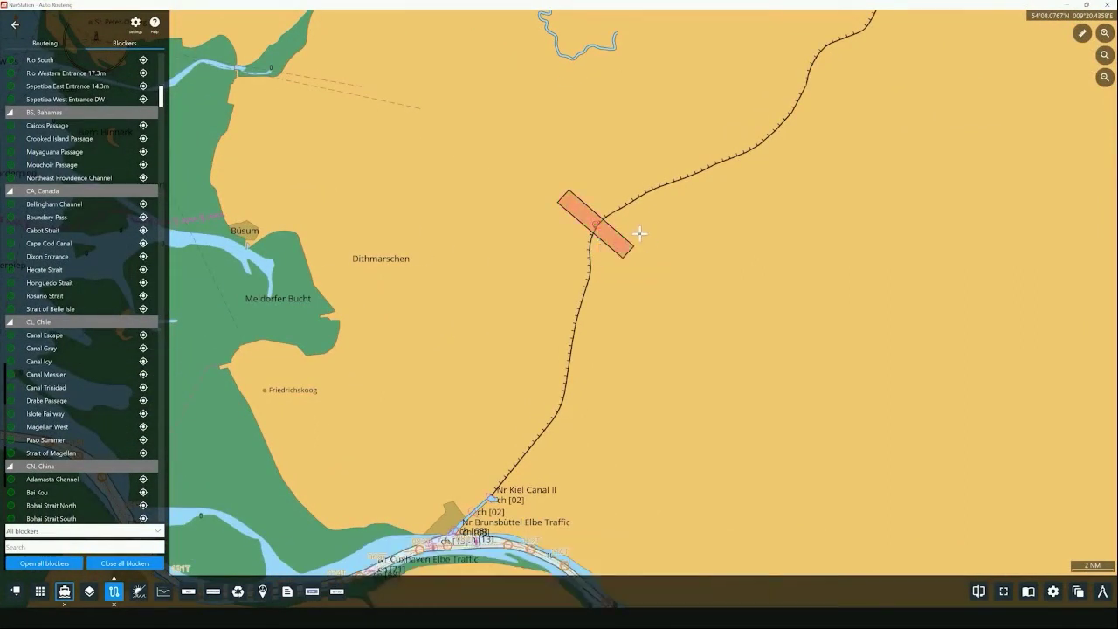
pyautogui.click(125, 43)
pyautogui.scroll(-5, 121, 140)
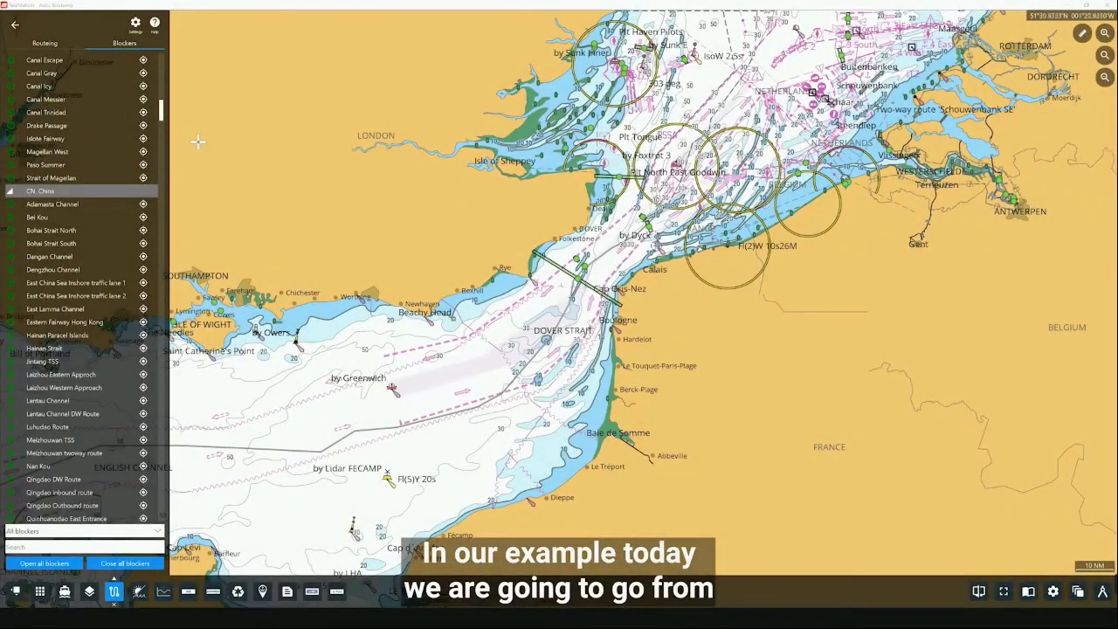
pyautogui.click(52, 44)
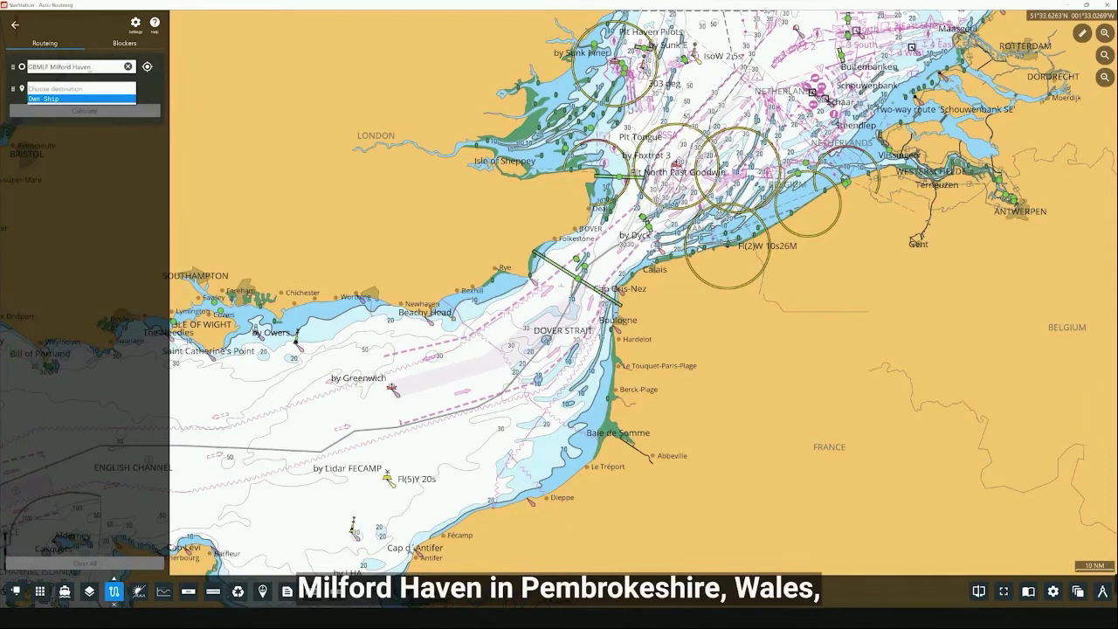
# Search 'Aarh' and choose DKAAR Aarhus as the destination port
pyautogui.click(86, 69)
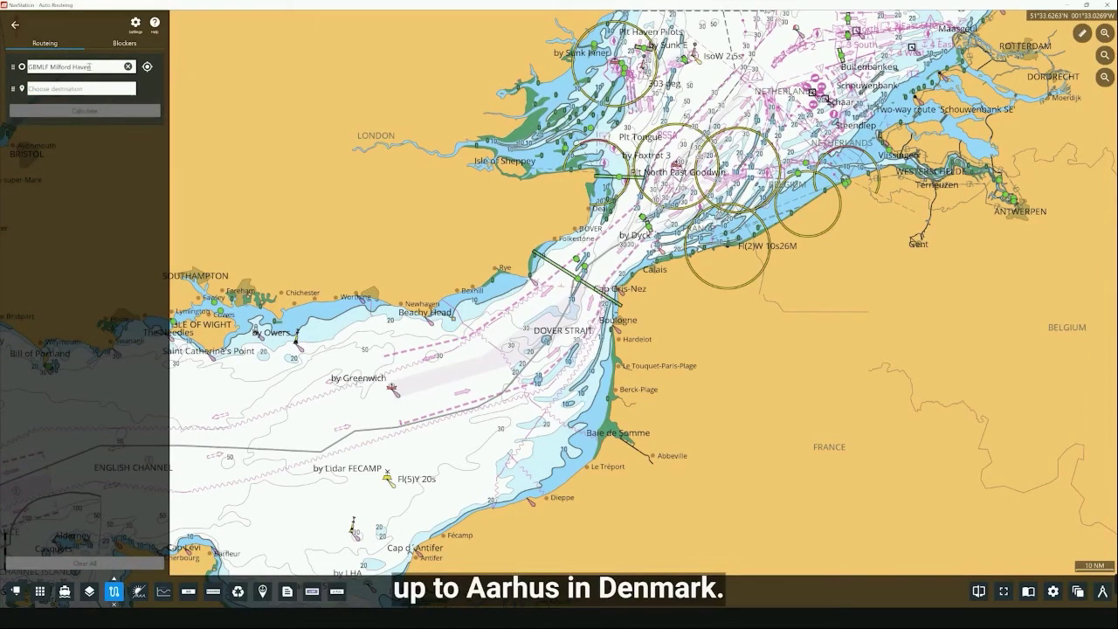
pyautogui.click(67, 89)
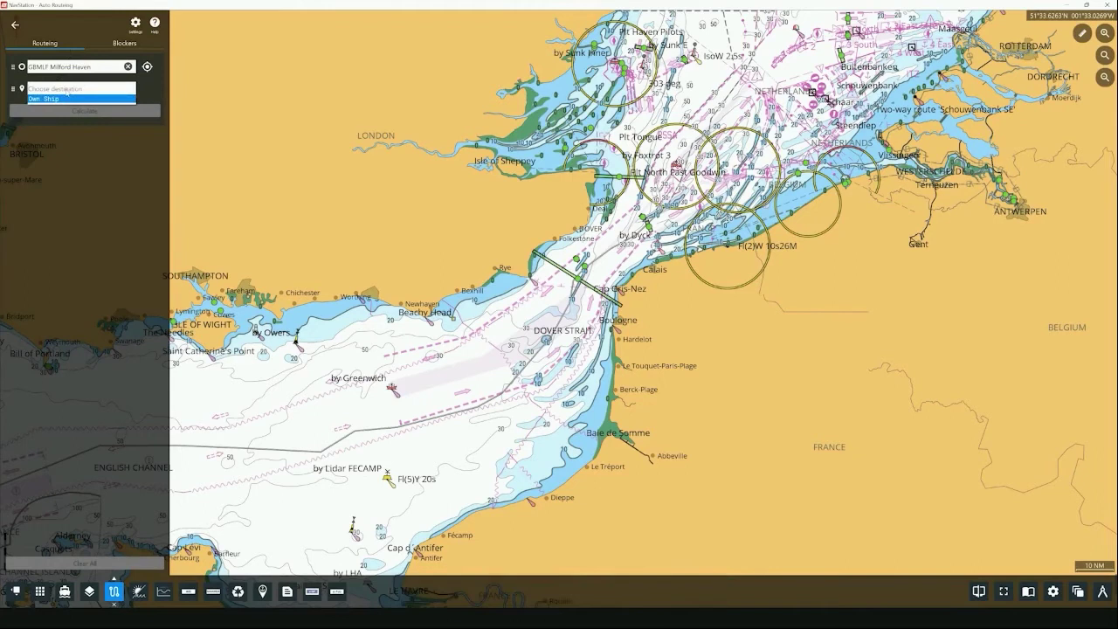
pyautogui.write('Aarh')
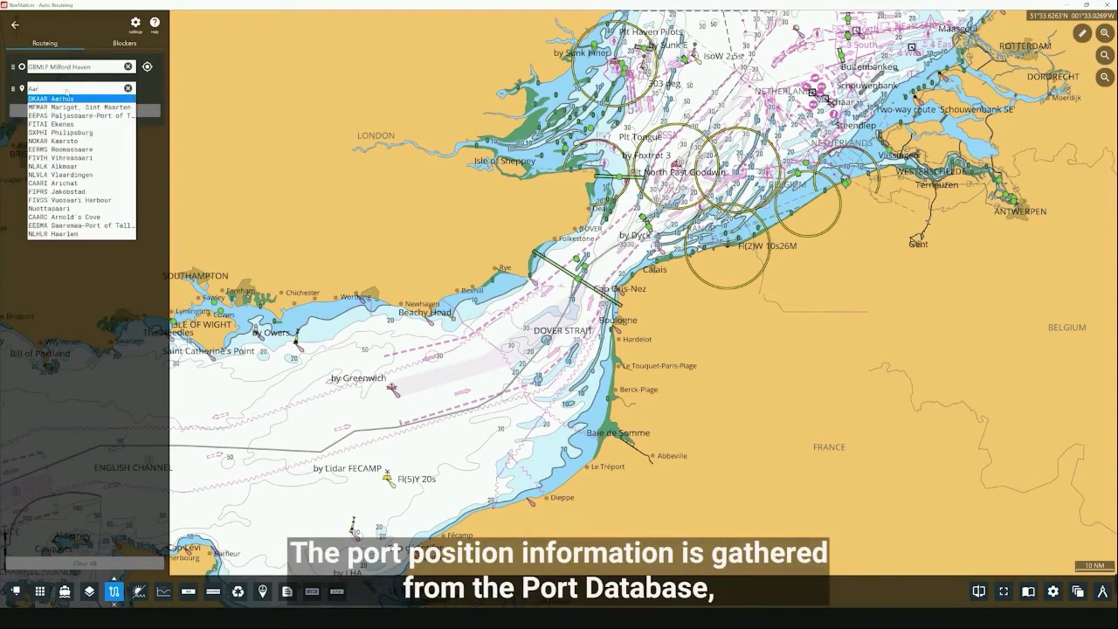
pyautogui.click(68, 98)
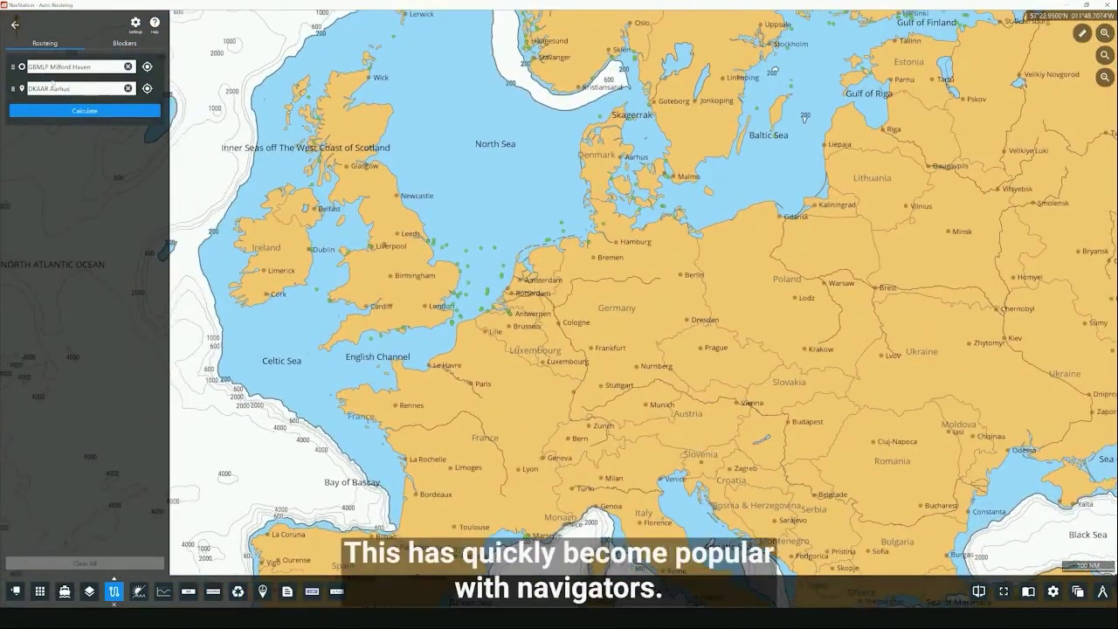
# Calculate the 969 NM Milford Haven–Aarhus route, save it under the suggested name, and fit it to the chart
pyautogui.click(113, 114)
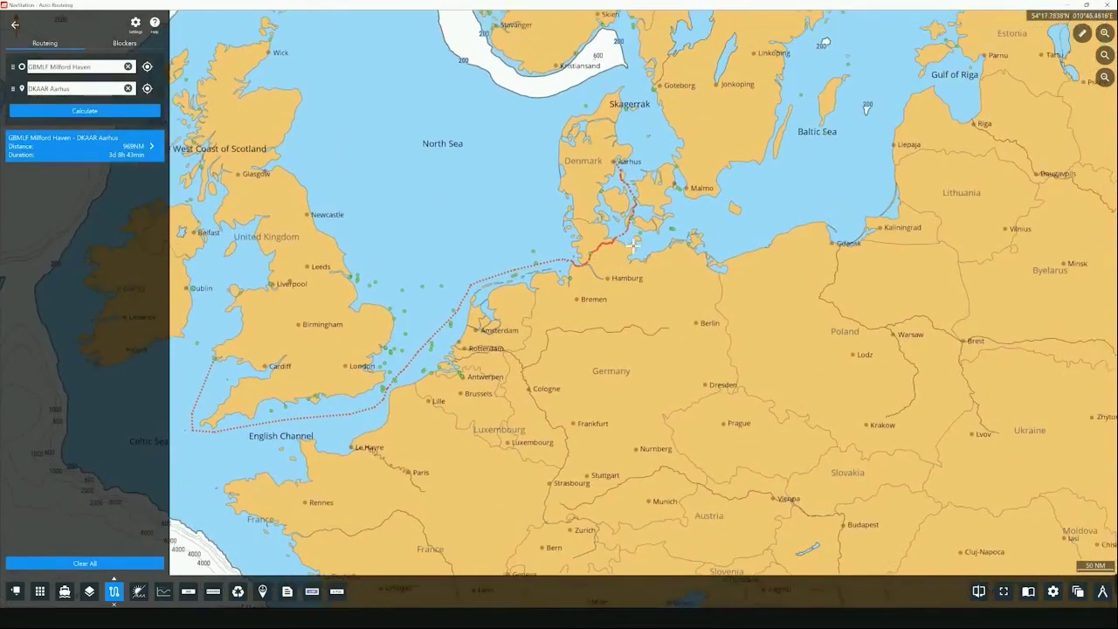
pyautogui.scroll(10, 626, 233)
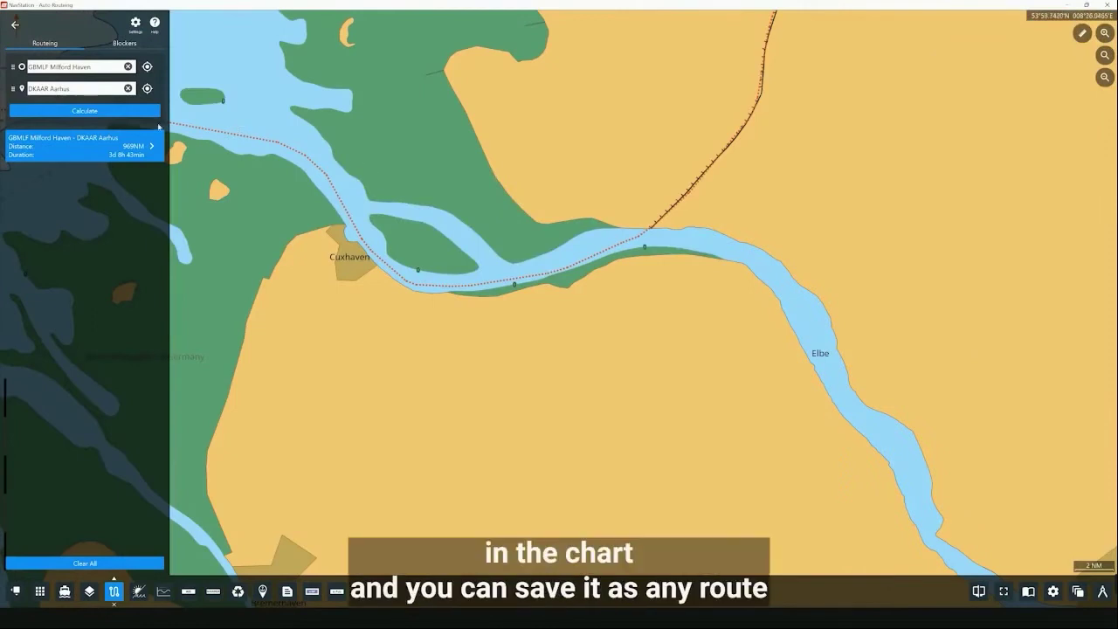
pyautogui.click(152, 146)
pyautogui.click(183, 144)
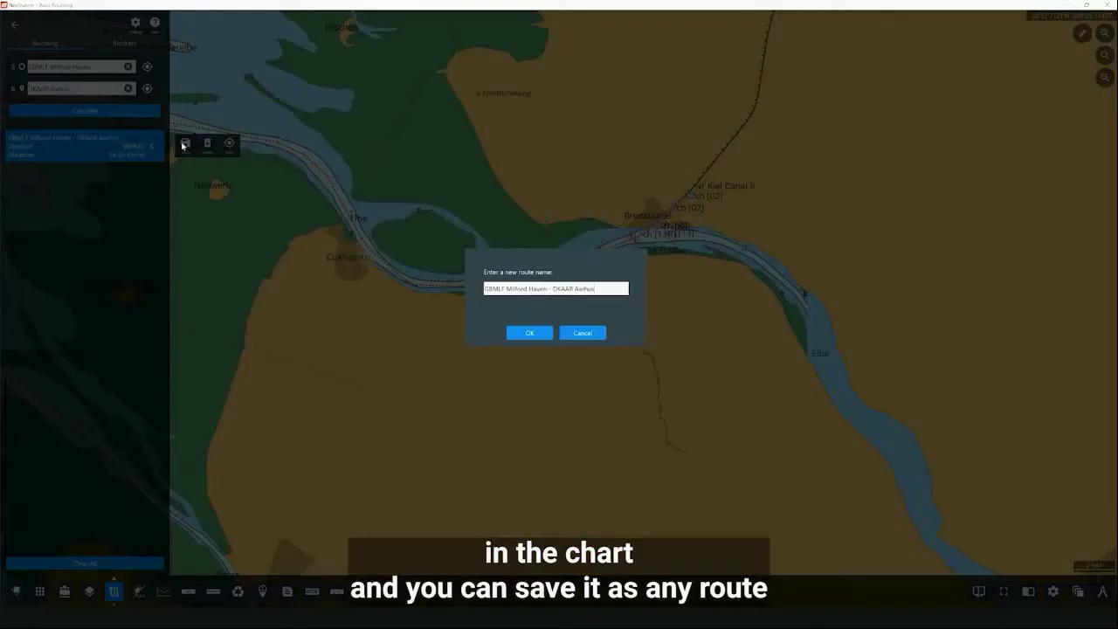
pyautogui.click(522, 333)
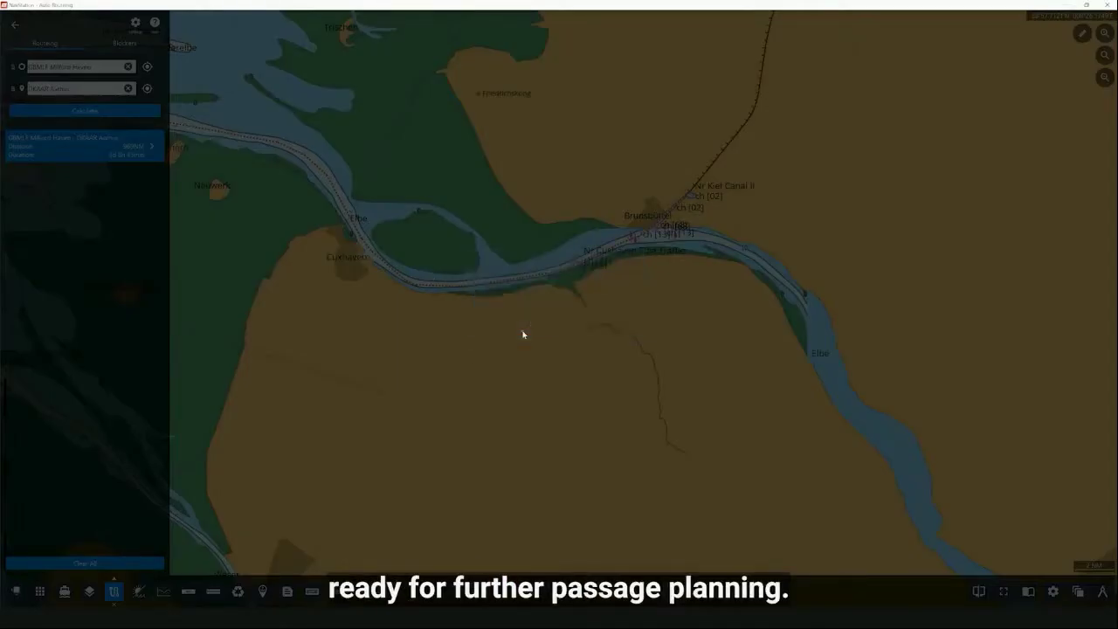
pyautogui.click(559, 321)
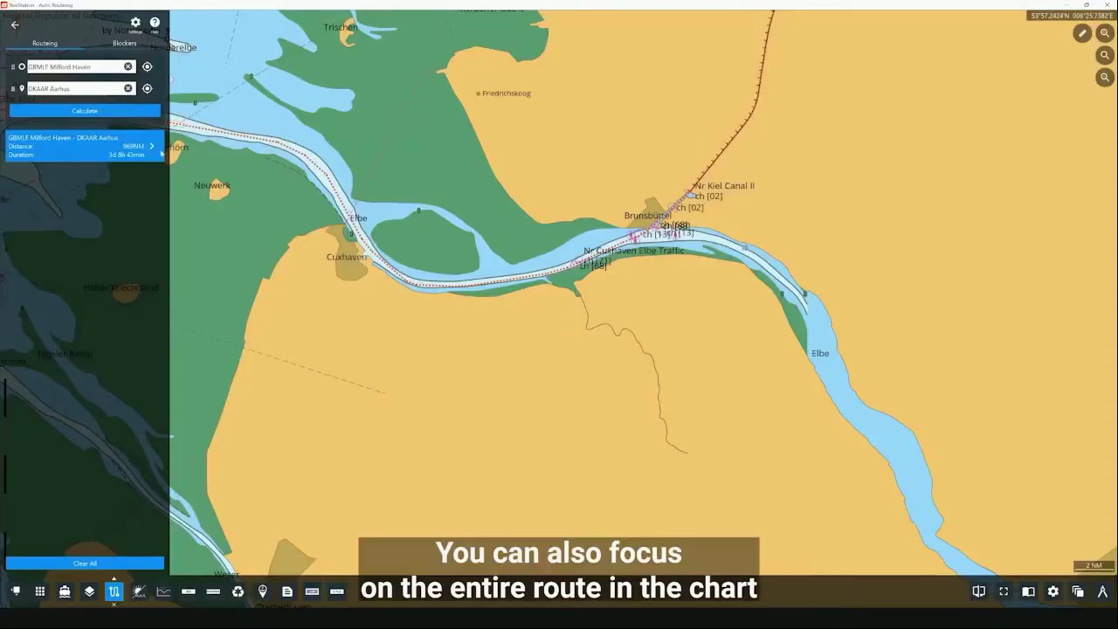
pyautogui.click(150, 145)
pyautogui.click(225, 144)
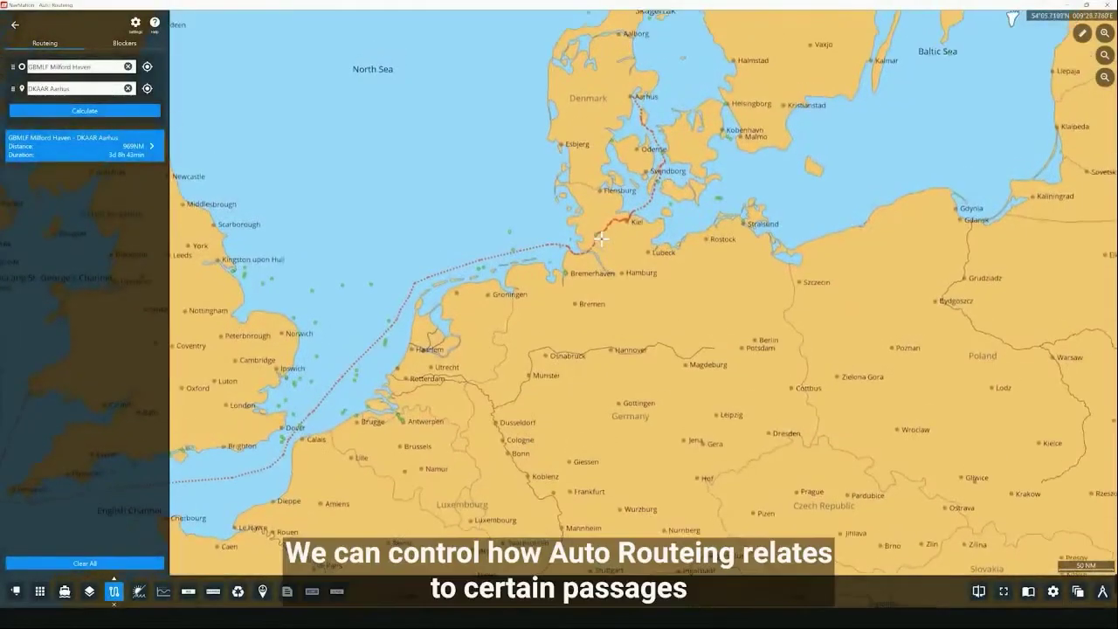
# Block the Kiel Canal and recalculate, giving a 1095 NM route through the Skagerrak
pyautogui.scroll(5, 597, 231)
pyautogui.scroll(6, 597, 231)
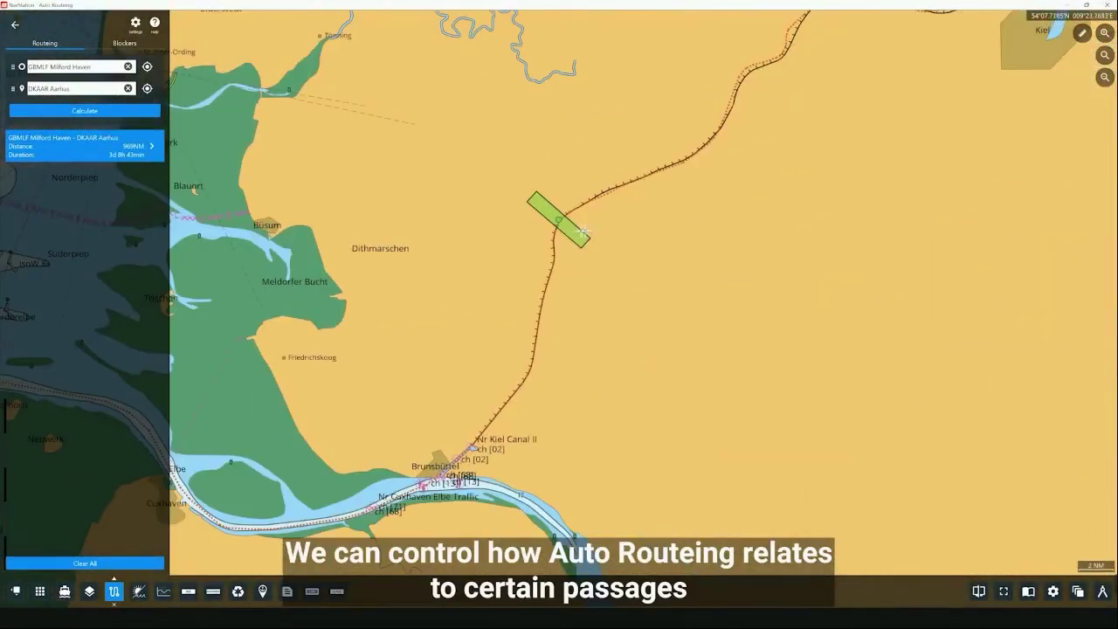
pyautogui.rightClick(566, 229)
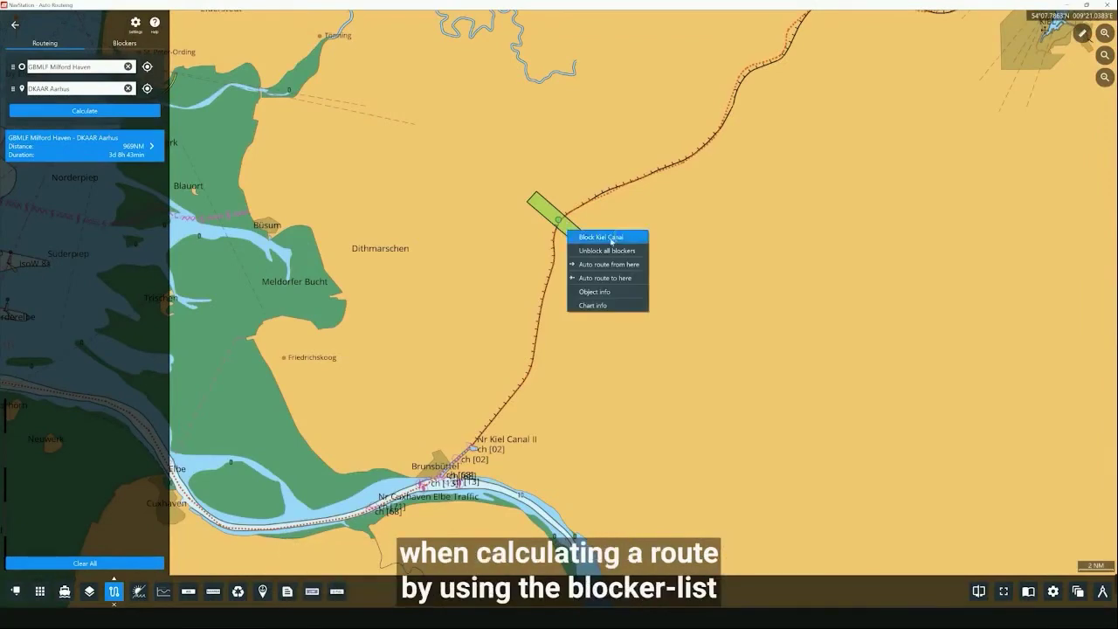
pyautogui.click(624, 237)
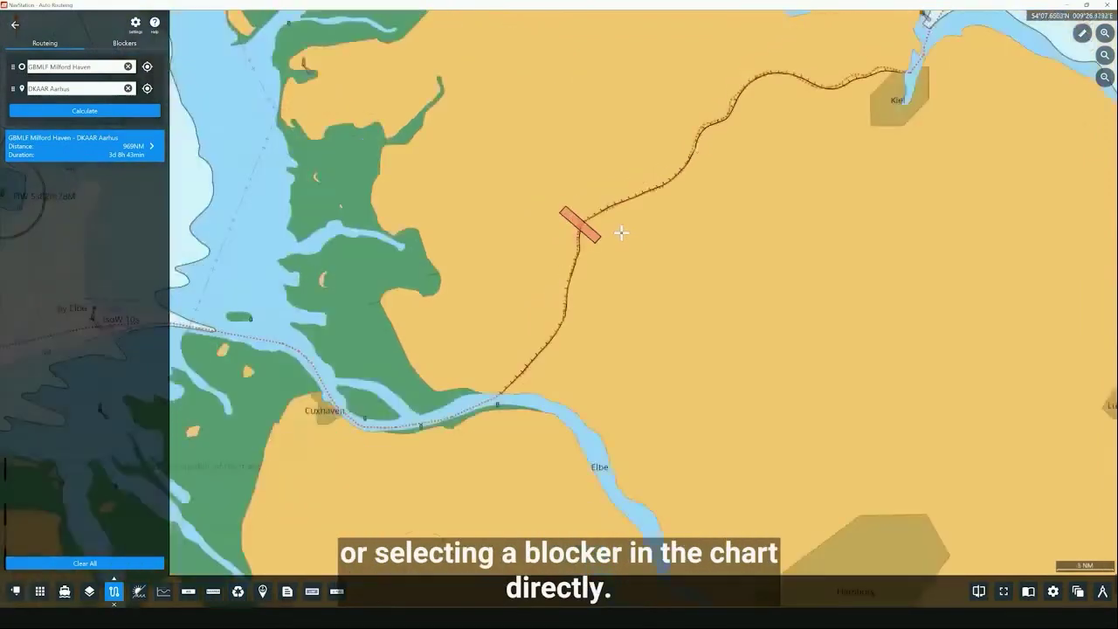
pyautogui.scroll(-6, 622, 236)
pyautogui.scroll(-4, 530, 220)
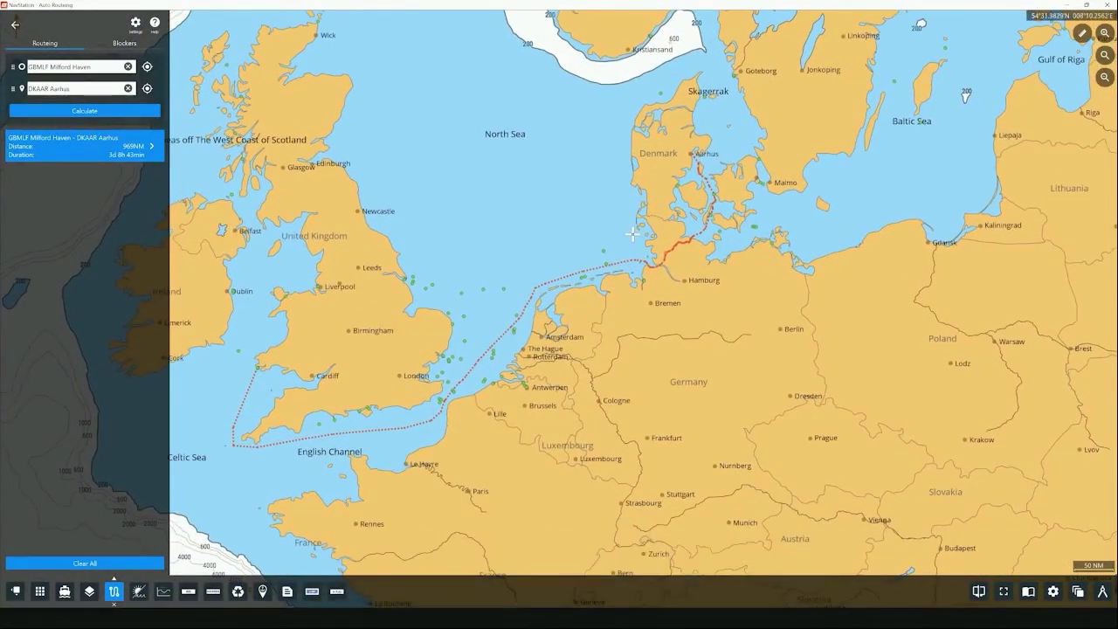
pyautogui.click(136, 114)
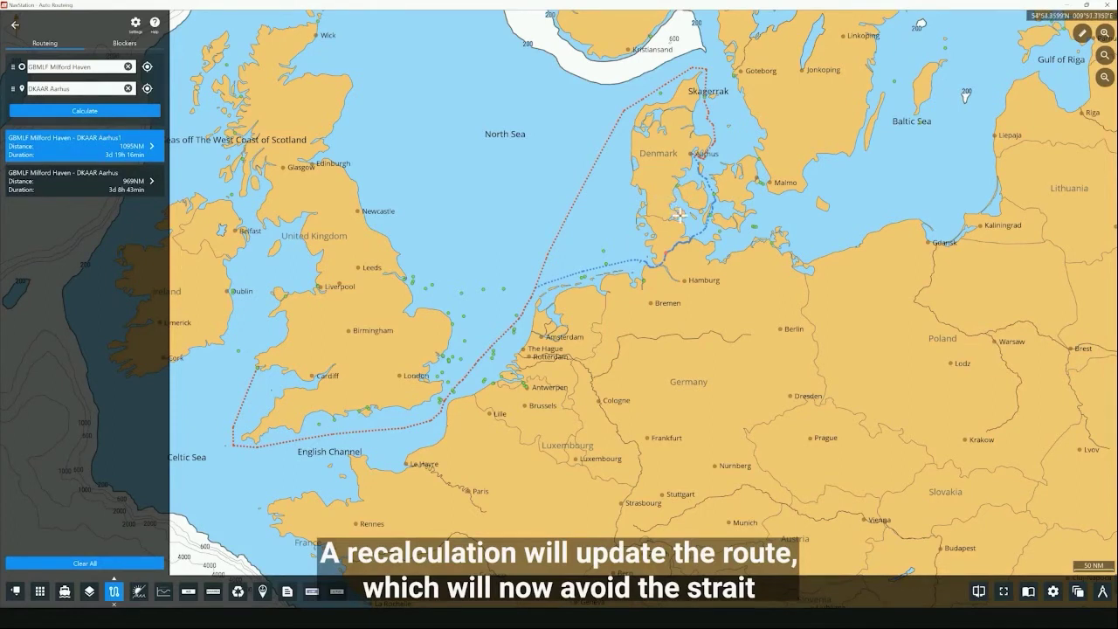
# Open the Auto route parameters: Bulker, cargo Unknown, 6336,0t, planned speed 12.0kn
pyautogui.moveTo(676, 213); pyautogui.dragTo(676, 220)
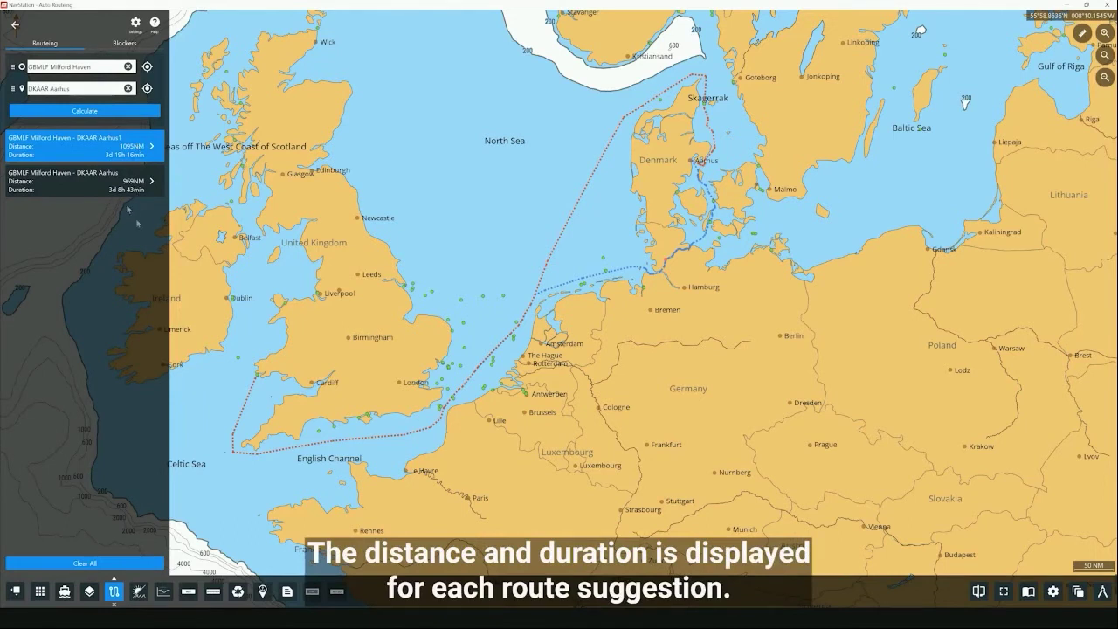
pyautogui.click(135, 22)
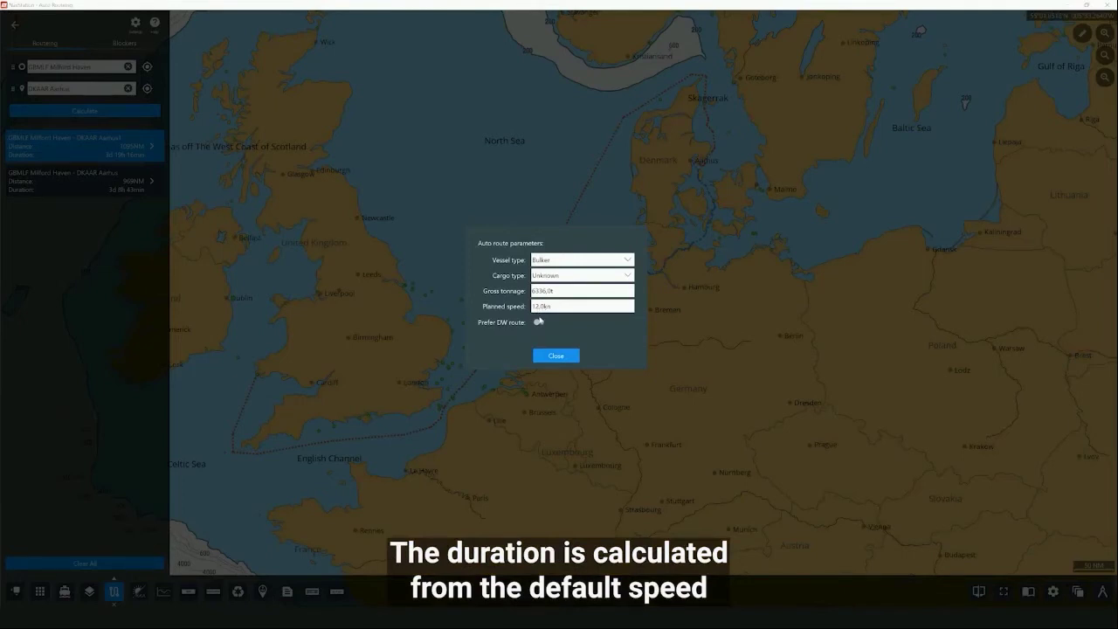
# Change the planned speed to 15,0kn, close the parameters and recalculate the routes
pyautogui.press('BackSpace')
pyautogui.write('5')
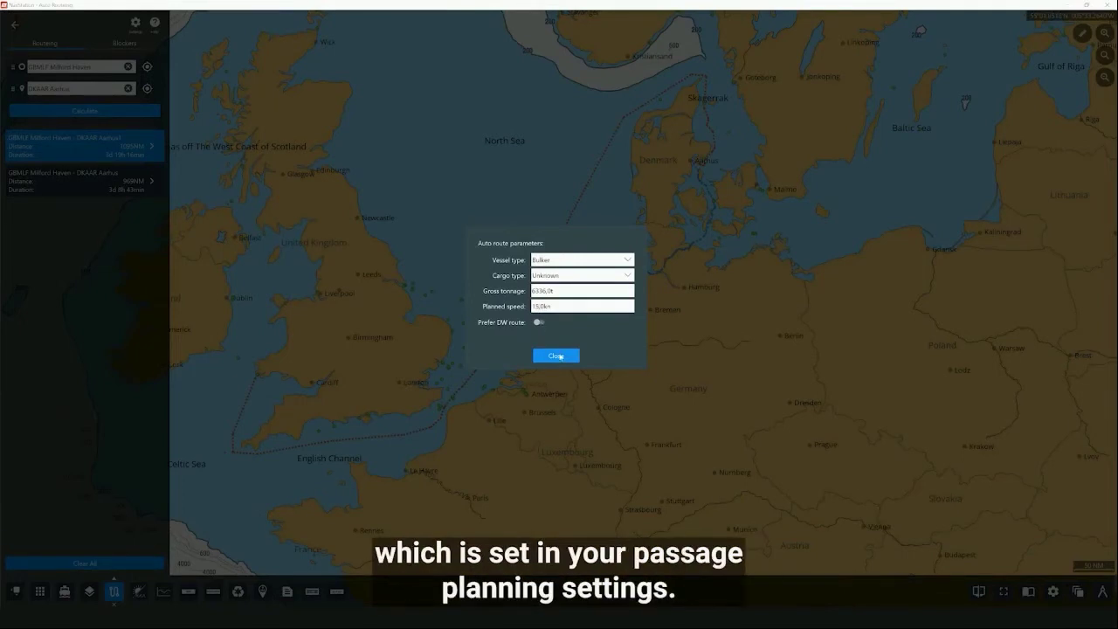
pyautogui.click(556, 355)
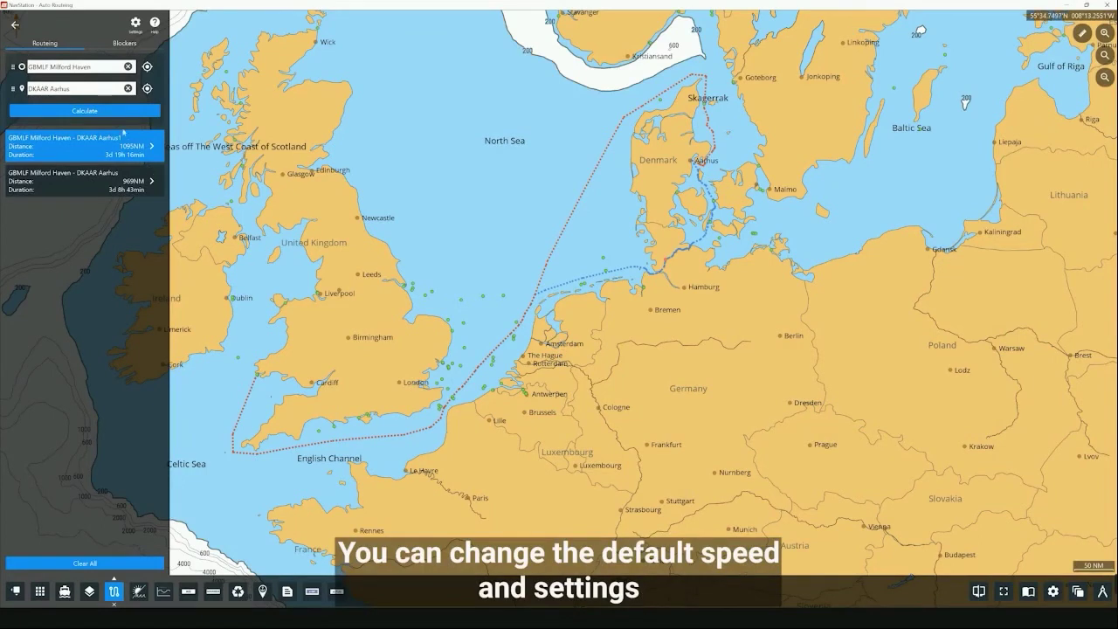
pyautogui.click(122, 111)
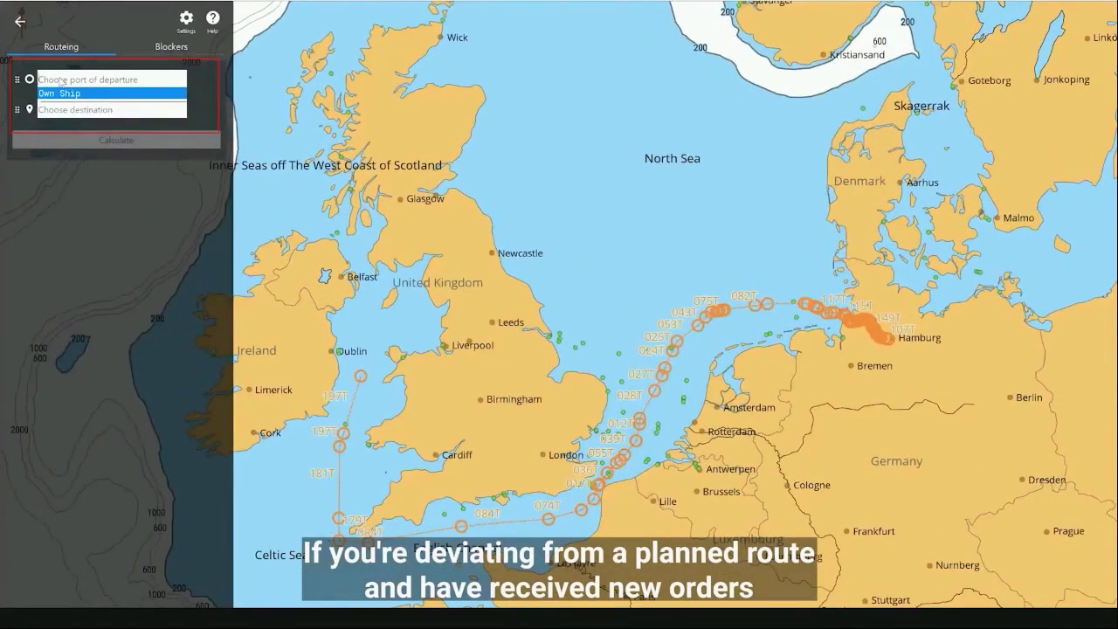
# Save the route as 'GBMLF Milford Haven - DKAAR Aarhus' and dismiss the confirmation
pyautogui.click(77, 111)
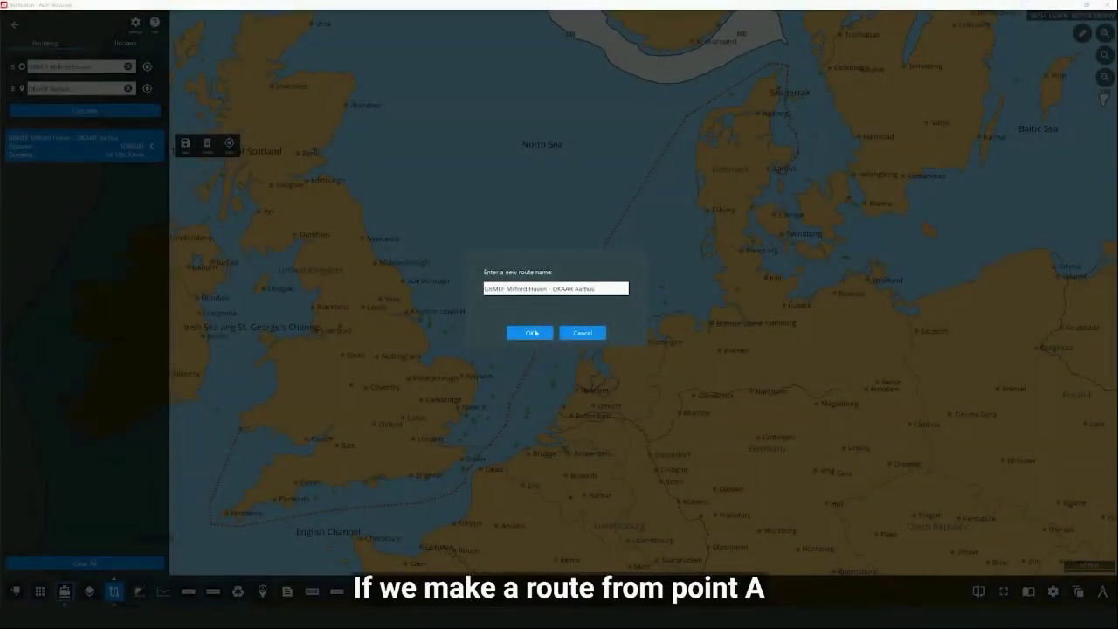
pyautogui.click(534, 332)
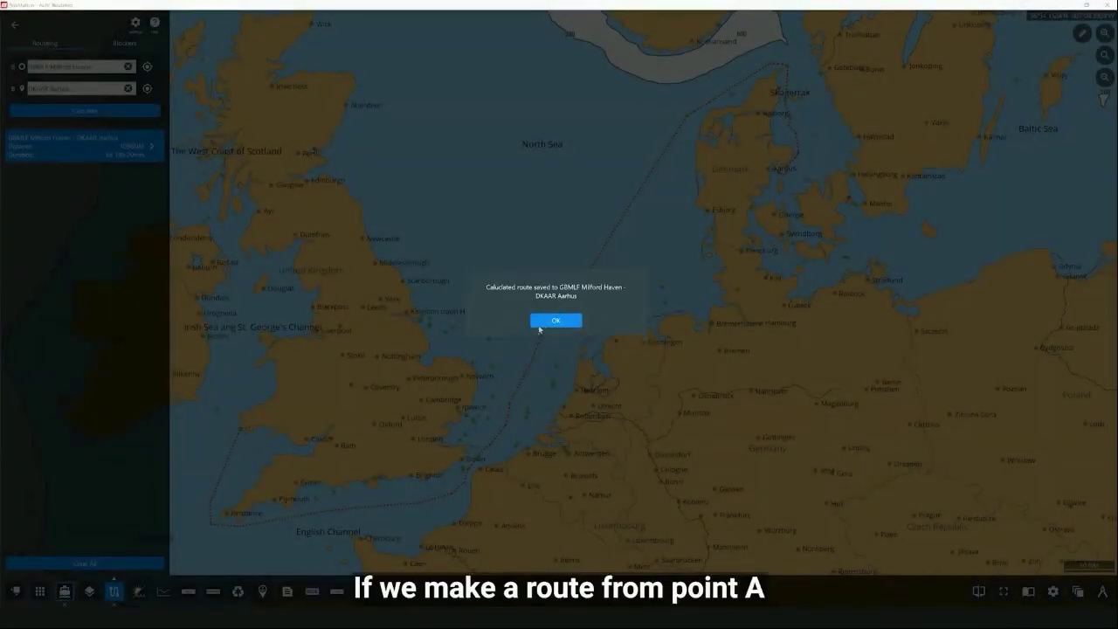
pyautogui.click(548, 321)
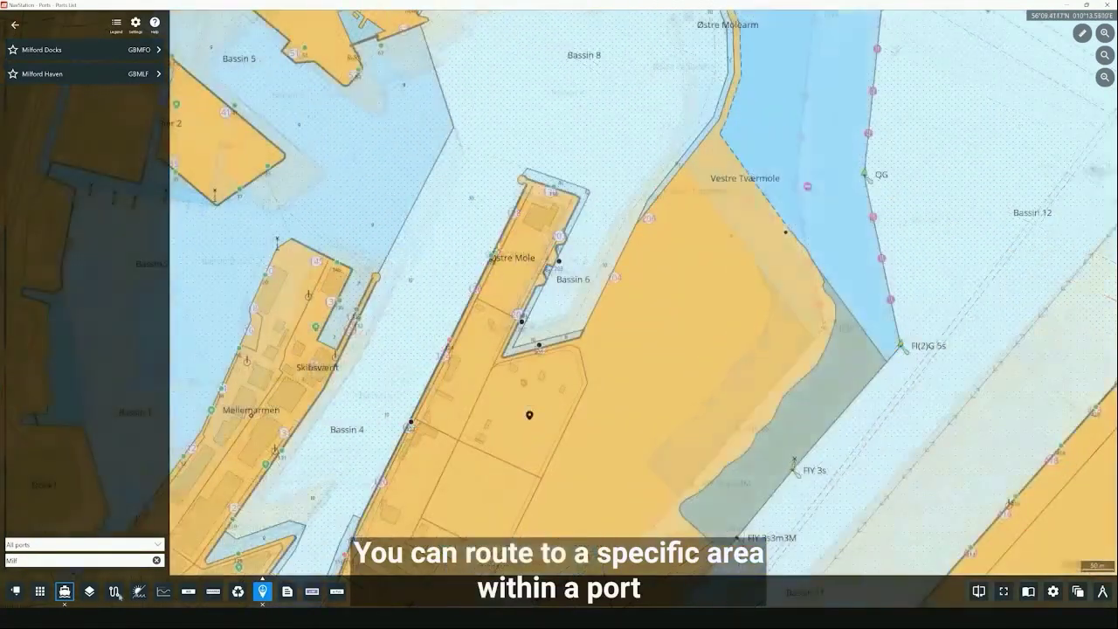
# Set a spot by Bassin 6 in Aarhus harbour as destination with 'Auto route to here' and calculate
pyautogui.click(114, 592)
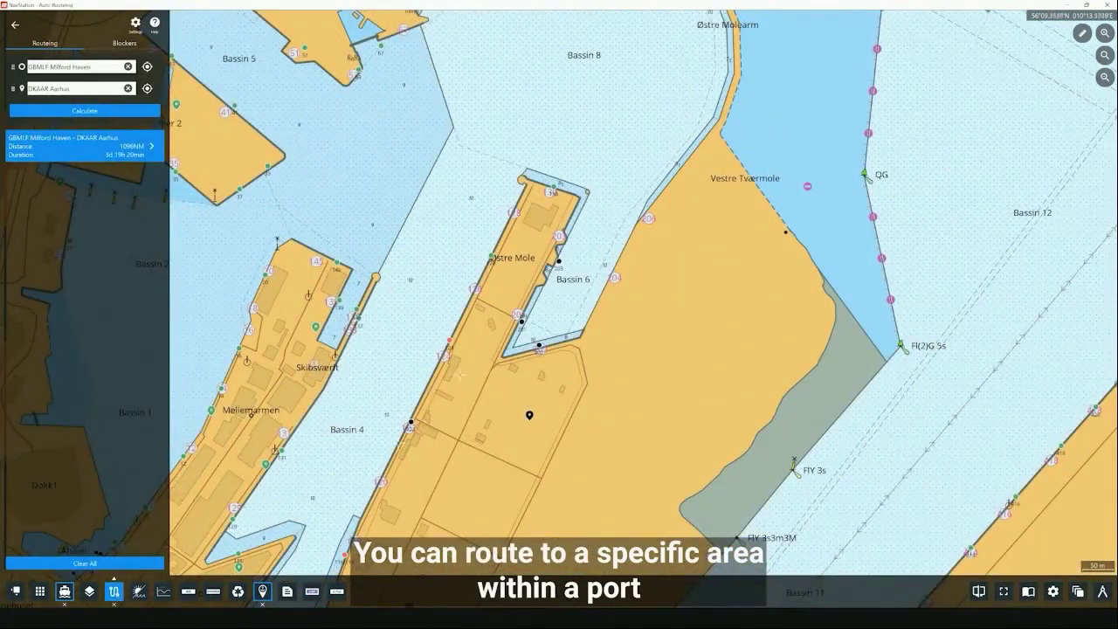
pyautogui.rightClick(491, 255)
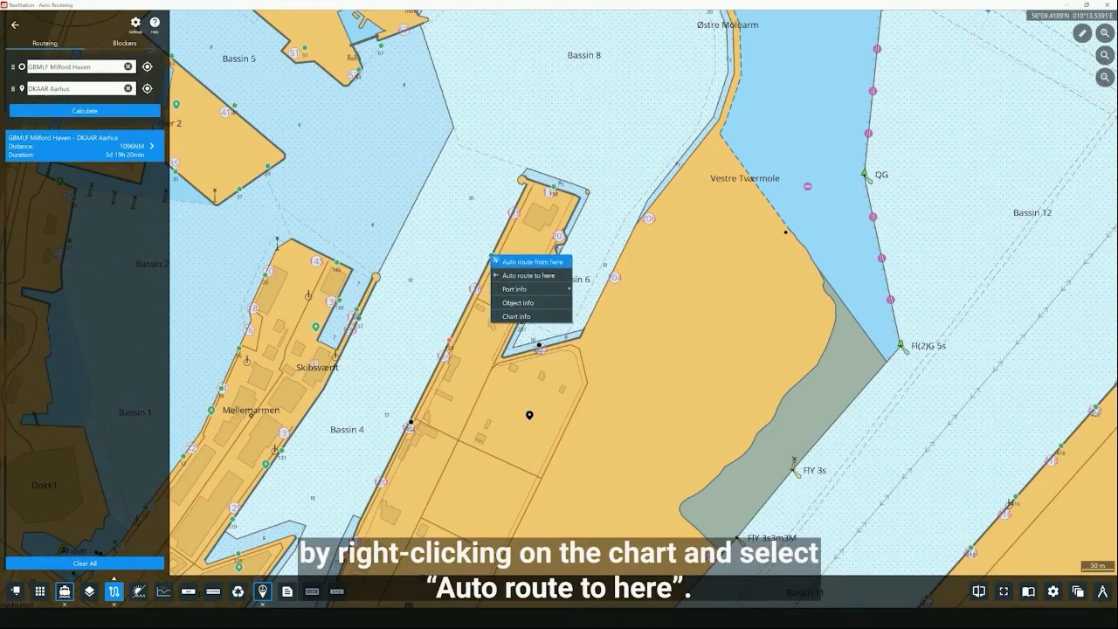
pyautogui.click(520, 276)
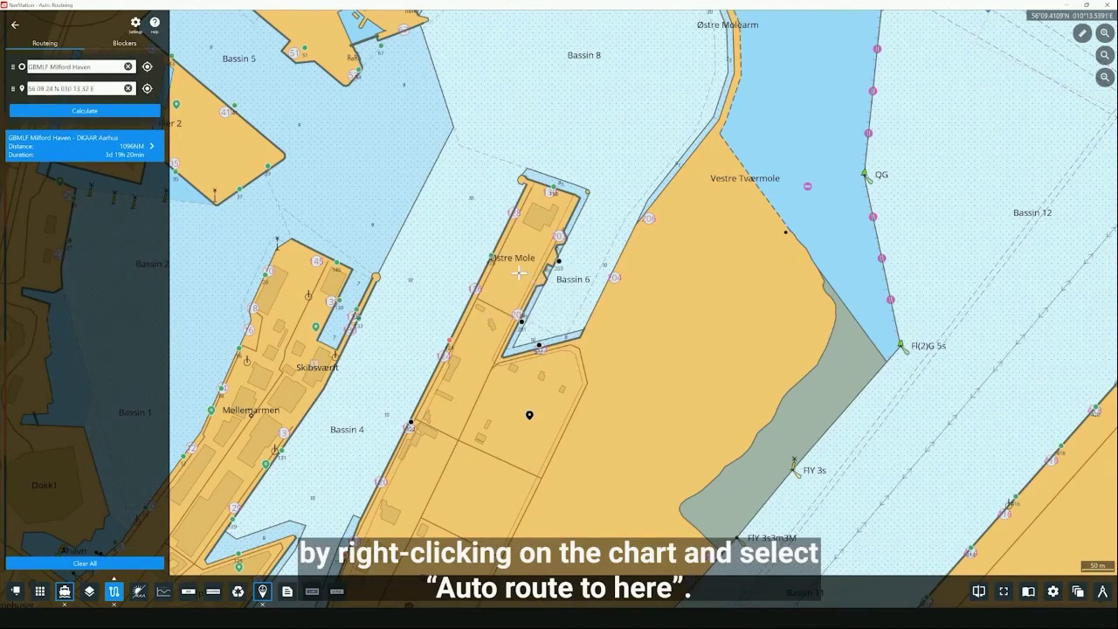
pyautogui.click(103, 111)
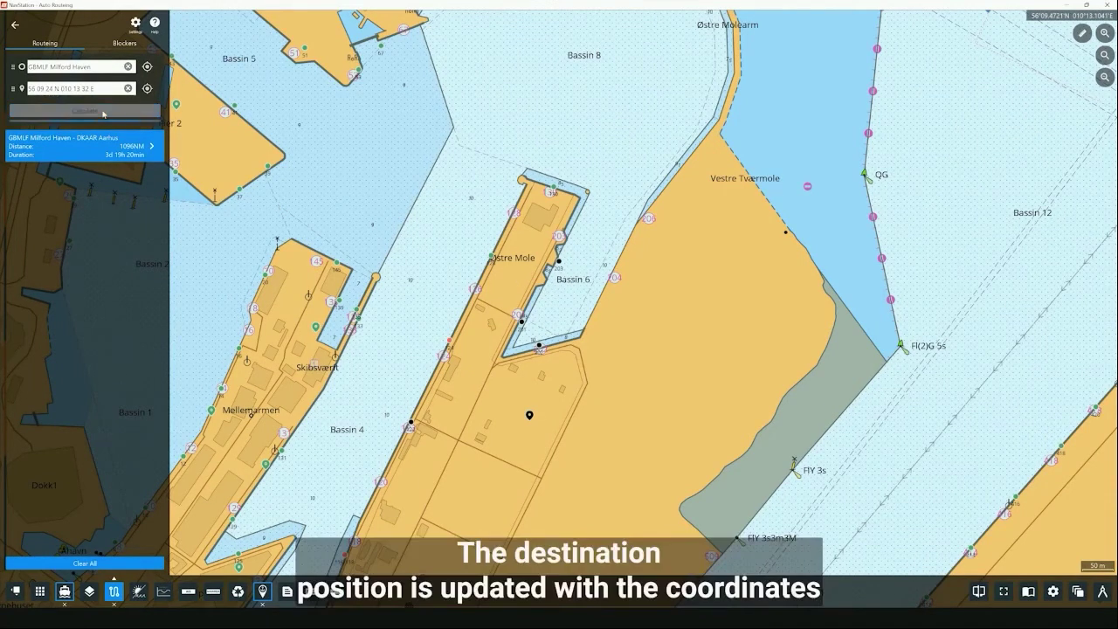
pyautogui.moveTo(359, 115); pyautogui.dragTo(359, 230)
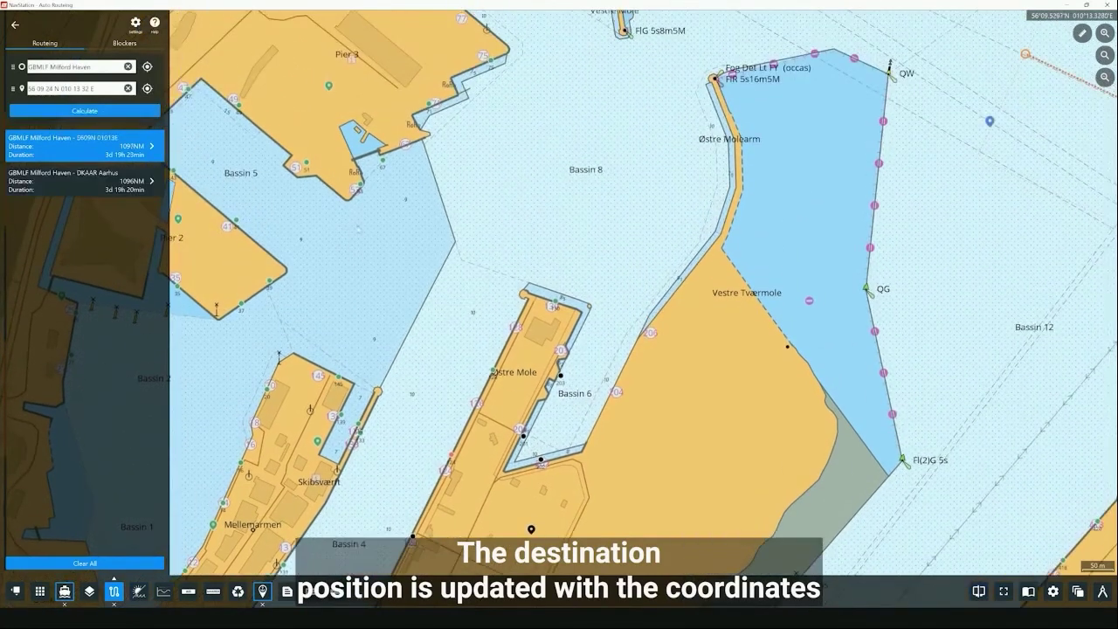
pyautogui.scroll(-2, 359, 229)
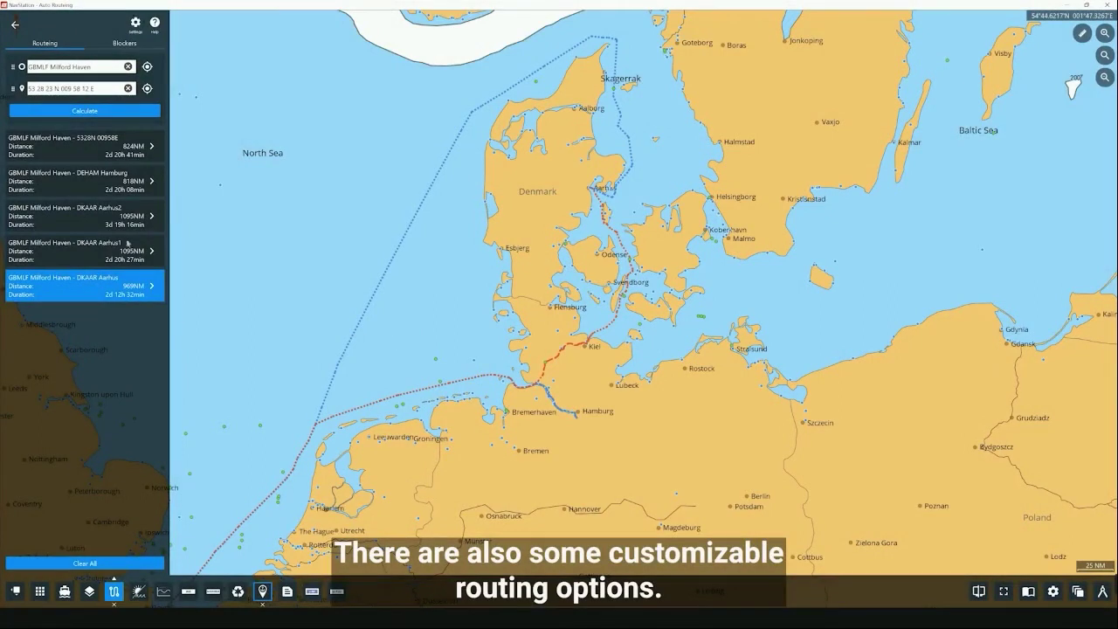
# Enable 'Prefer DW route' in the auto-route settings and recalculate the route to 53 28 23 N 009 58 12 E
pyautogui.click(136, 23)
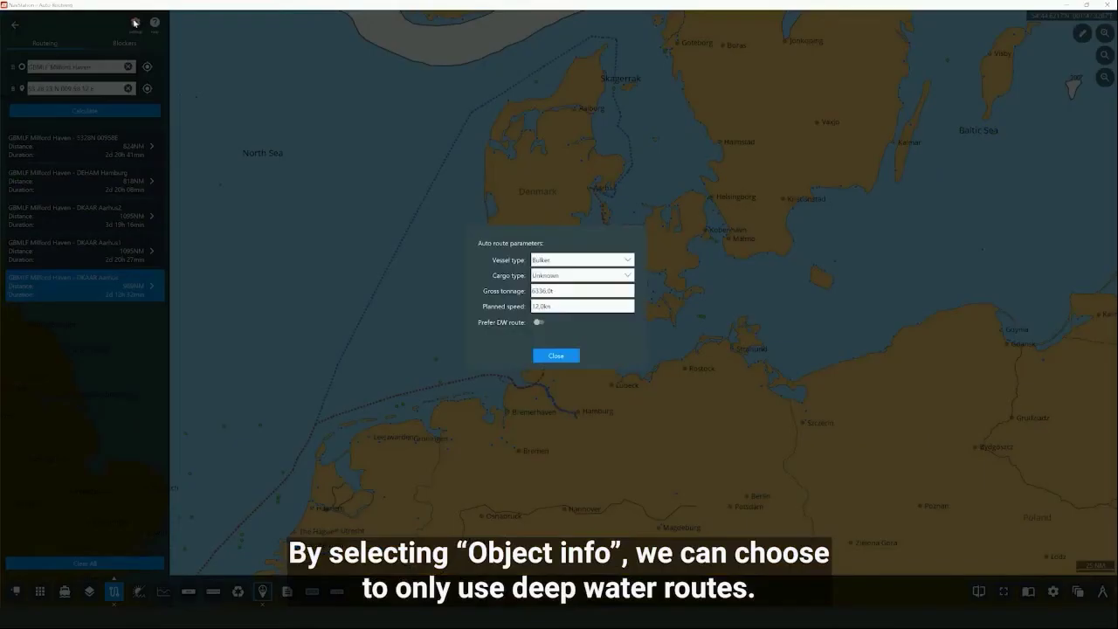
pyautogui.click(556, 356)
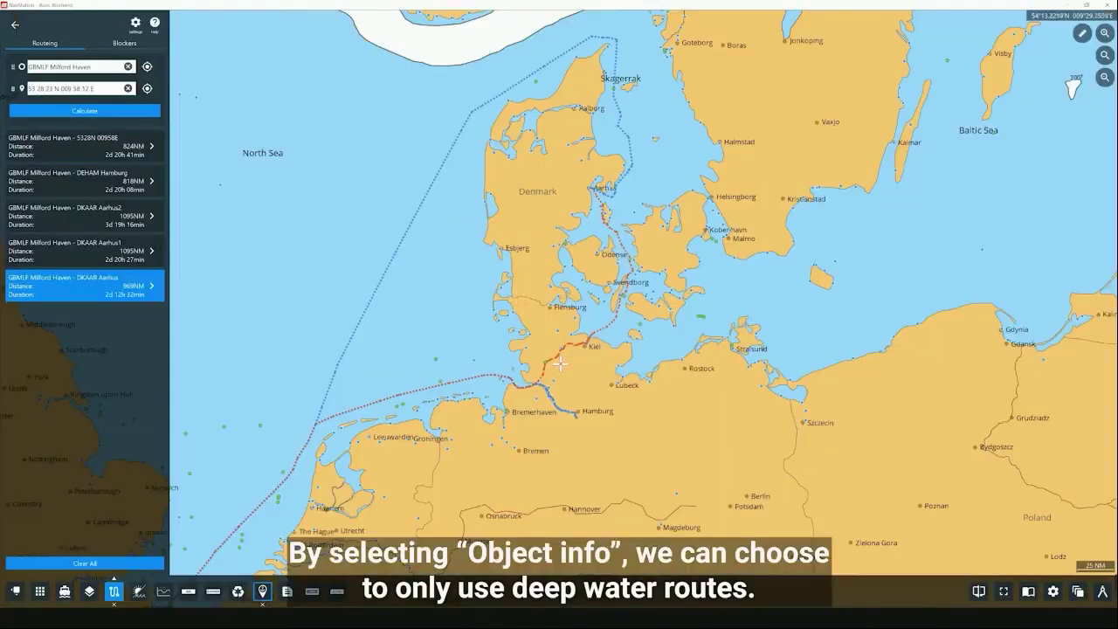
pyautogui.click(121, 112)
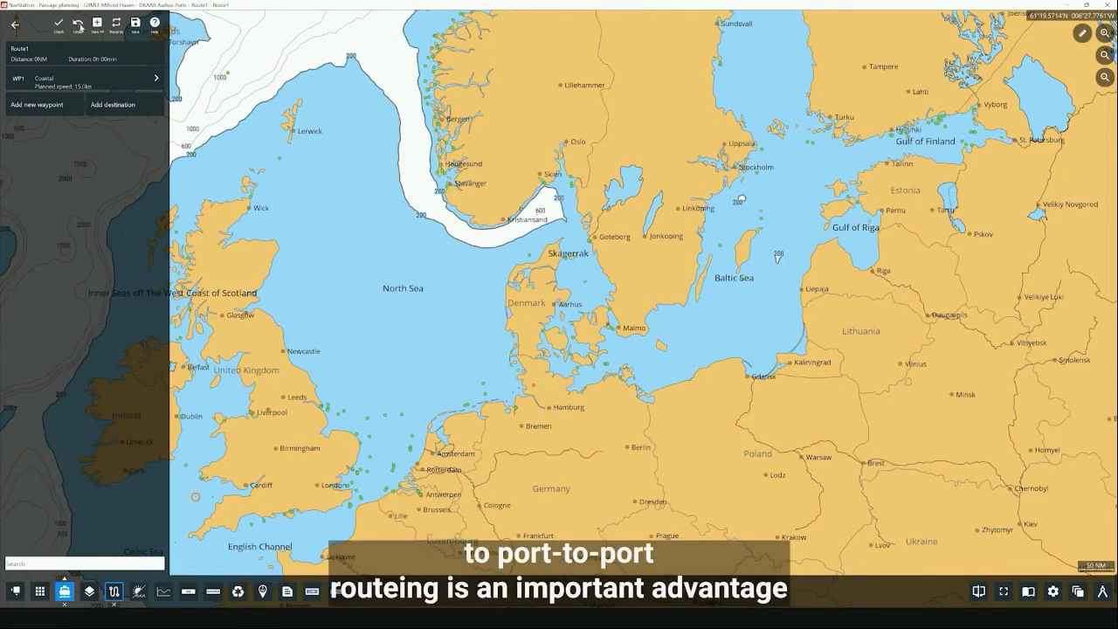
# Auto-route Route1's leg to WP2 via the English Channel, giving 722 NM over 2d 0h 07min
pyautogui.moveTo(271, 345); pyautogui.dragTo(324, 166)
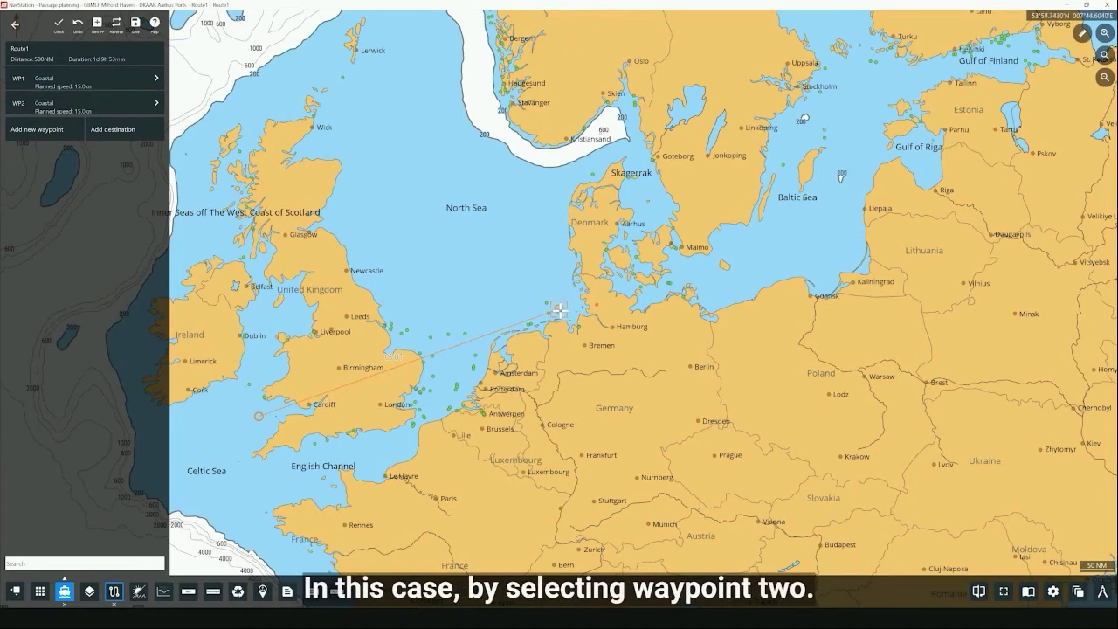
pyautogui.click(559, 310)
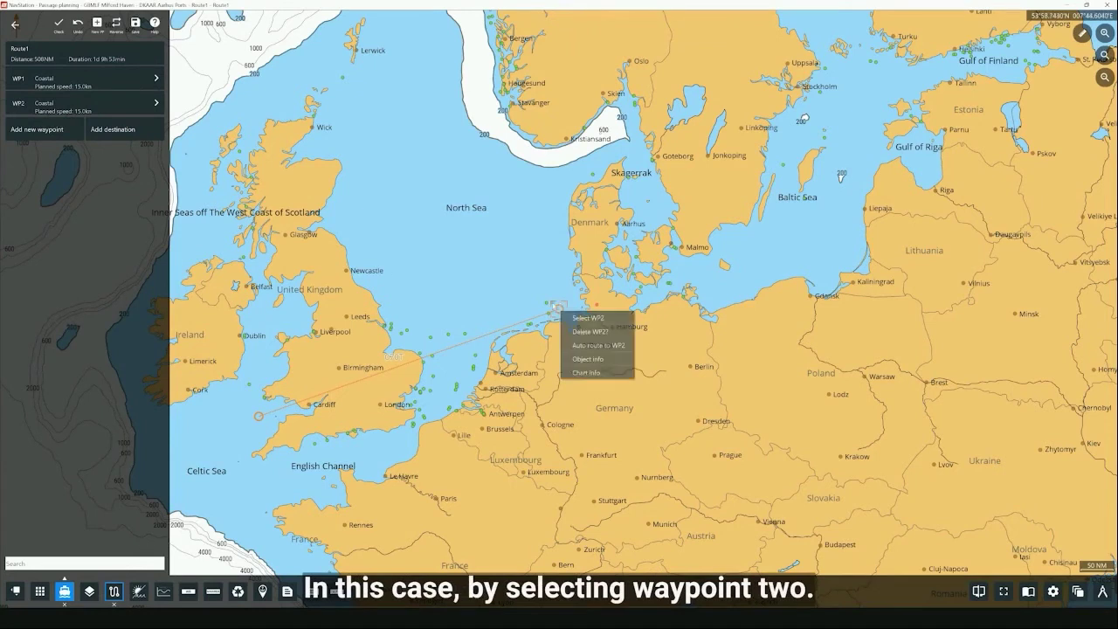
pyautogui.click(601, 345)
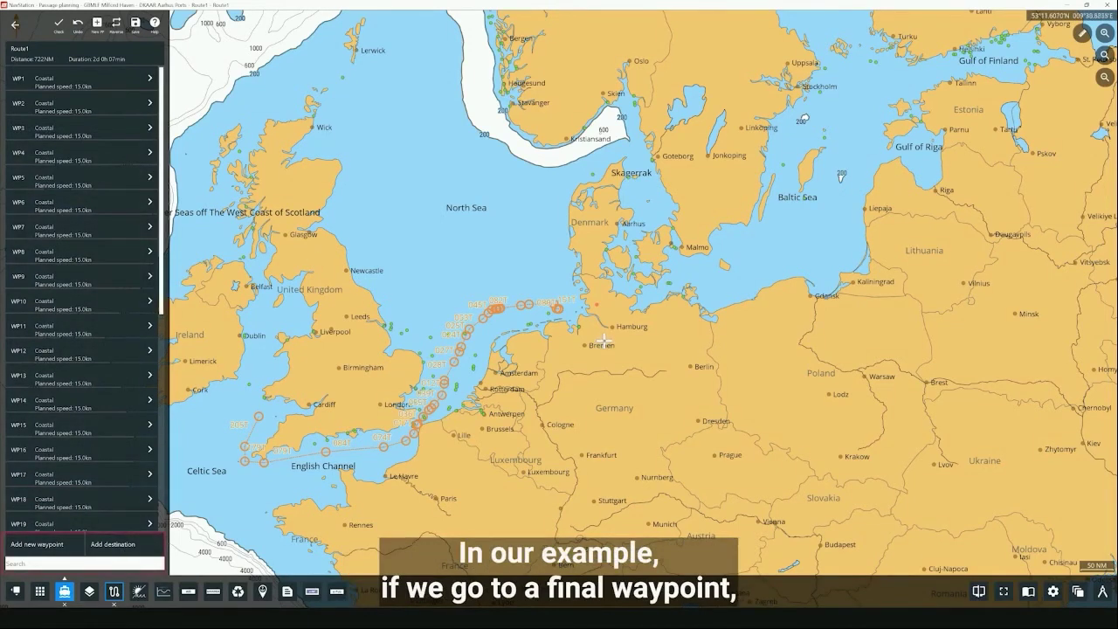
# Add DEHAM Hamburg (searched as 'Hamb') as Route1's auto-routed destination, totalling 814 NM over 2d 6h 17min
pyautogui.click(122, 546)
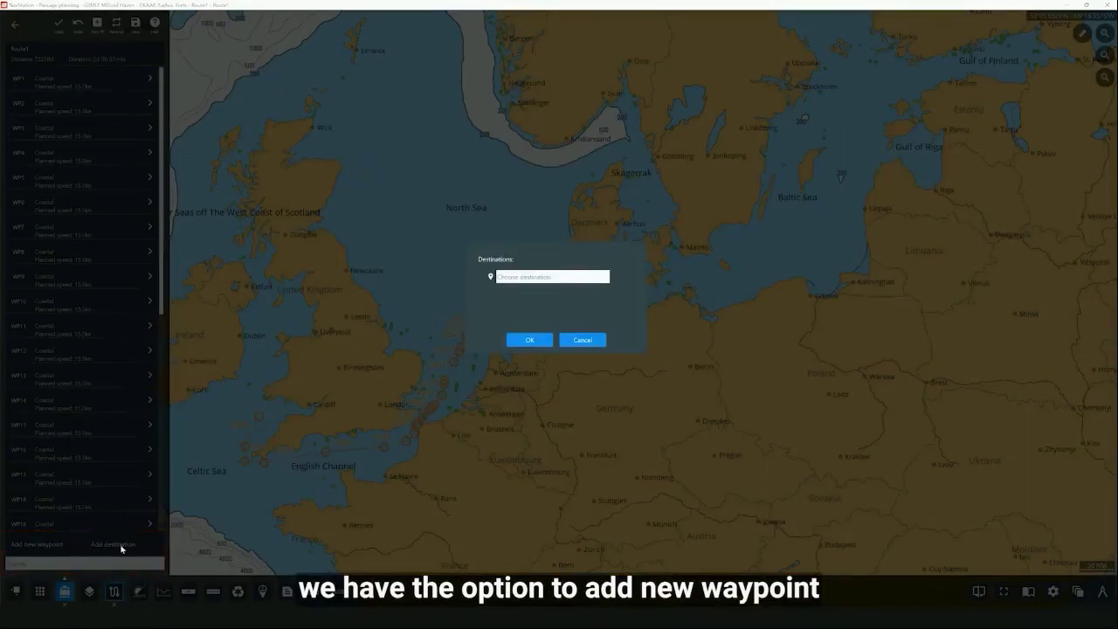
pyautogui.click(516, 276)
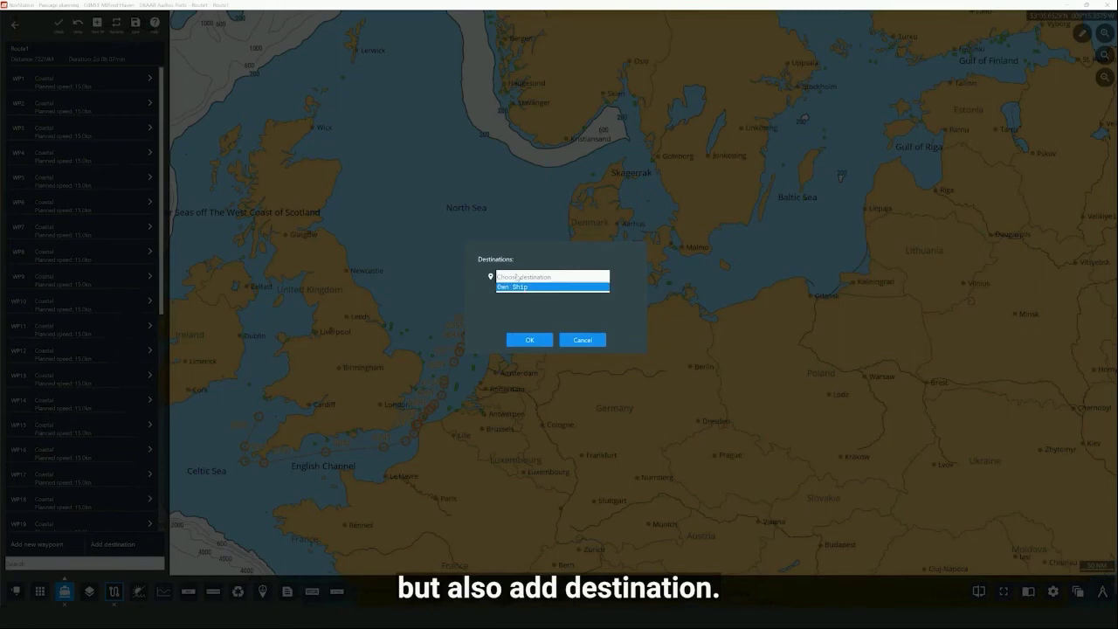
pyautogui.write('Hamb')
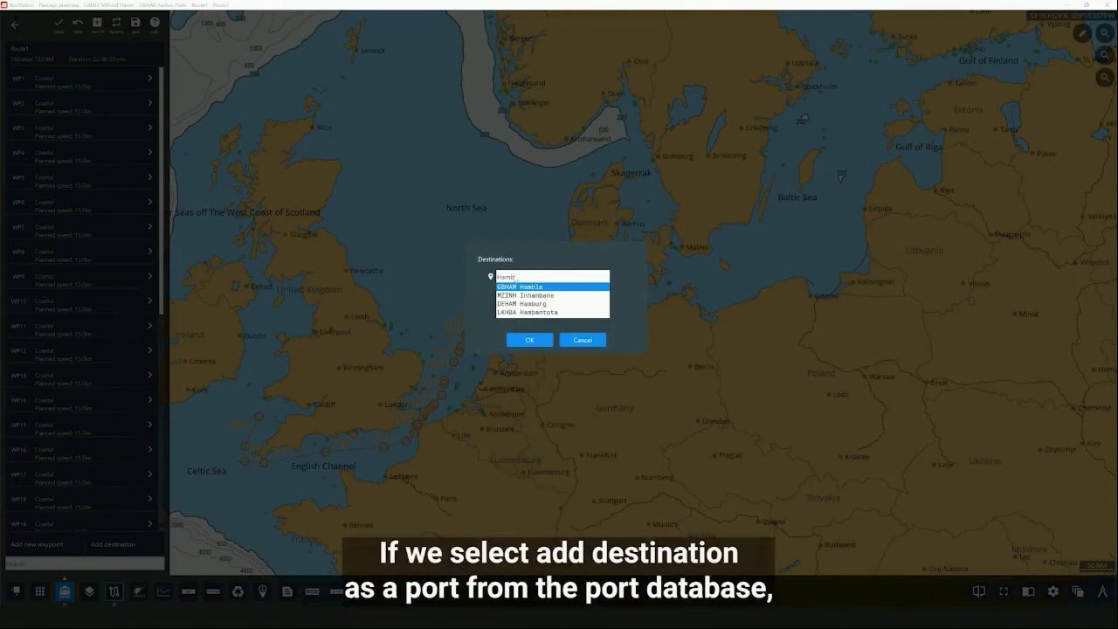
pyautogui.click(539, 303)
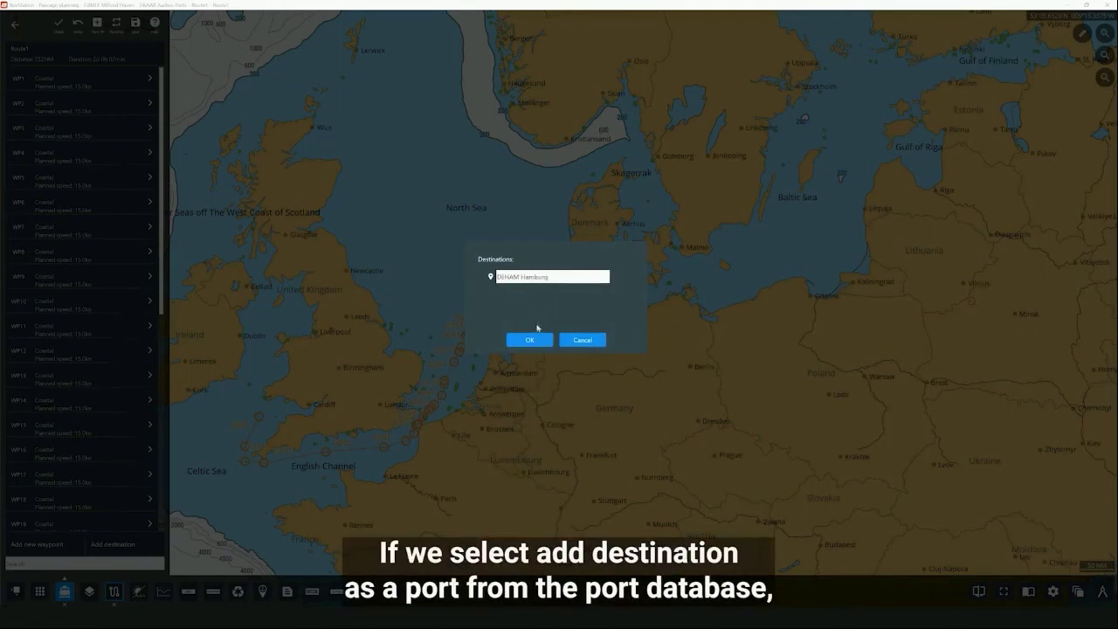
pyautogui.click(529, 340)
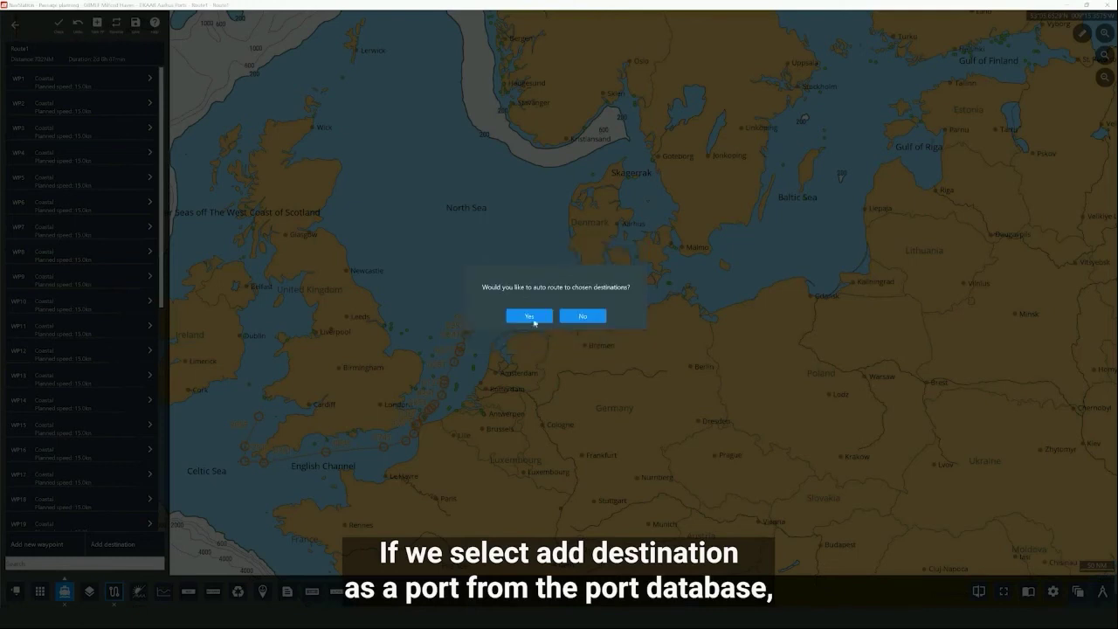
pyautogui.click(530, 316)
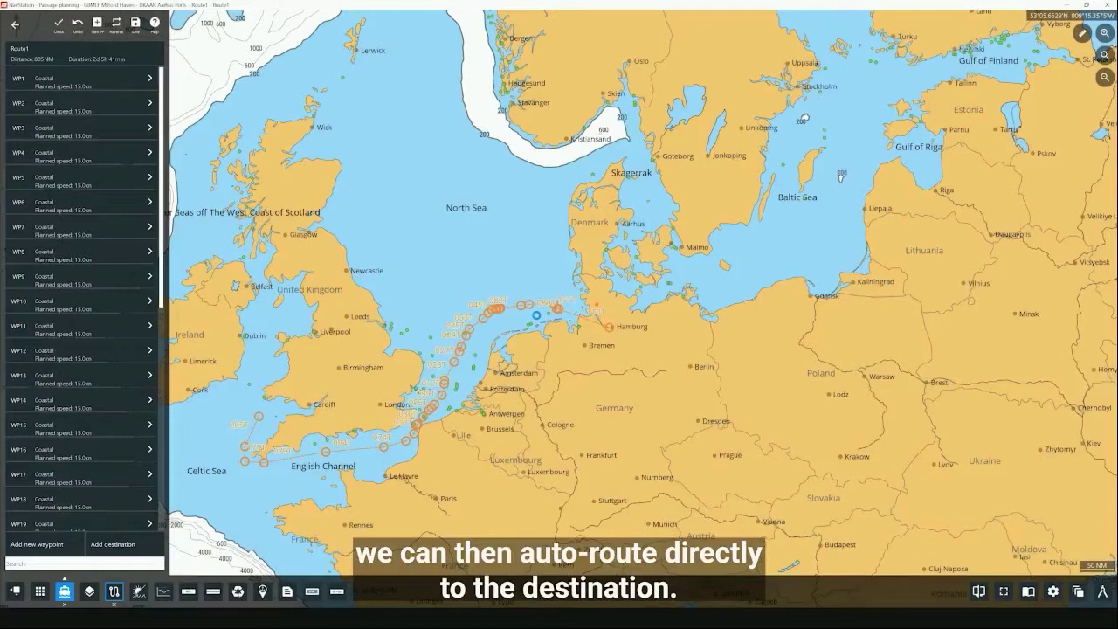
pyautogui.scroll(1, 591, 324)
pyautogui.scroll(4, 590, 324)
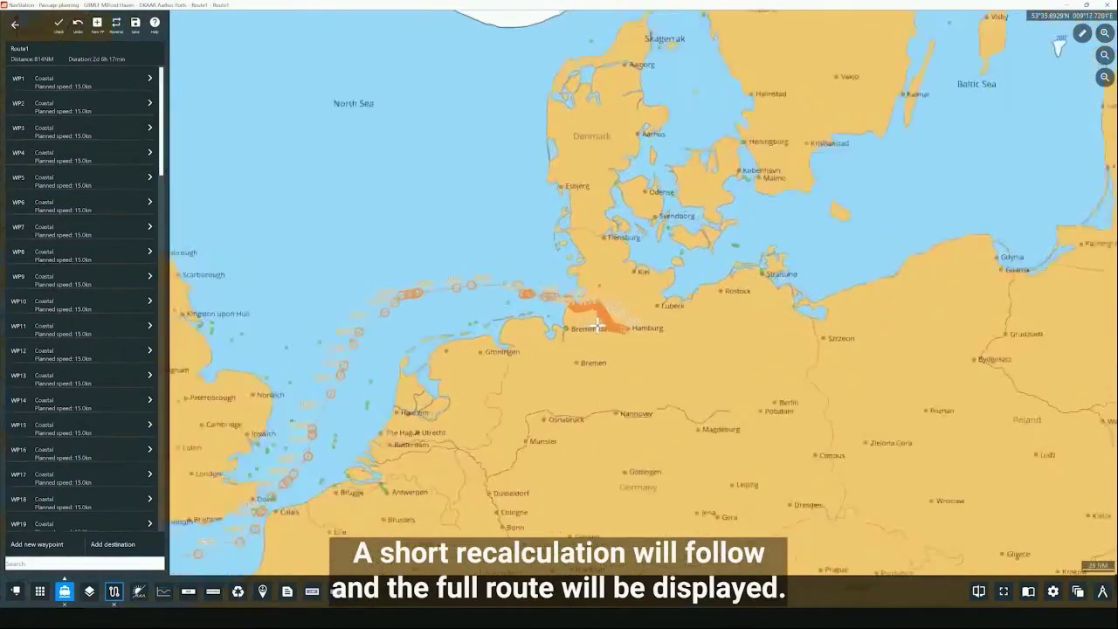
pyautogui.scroll(3, 596, 308)
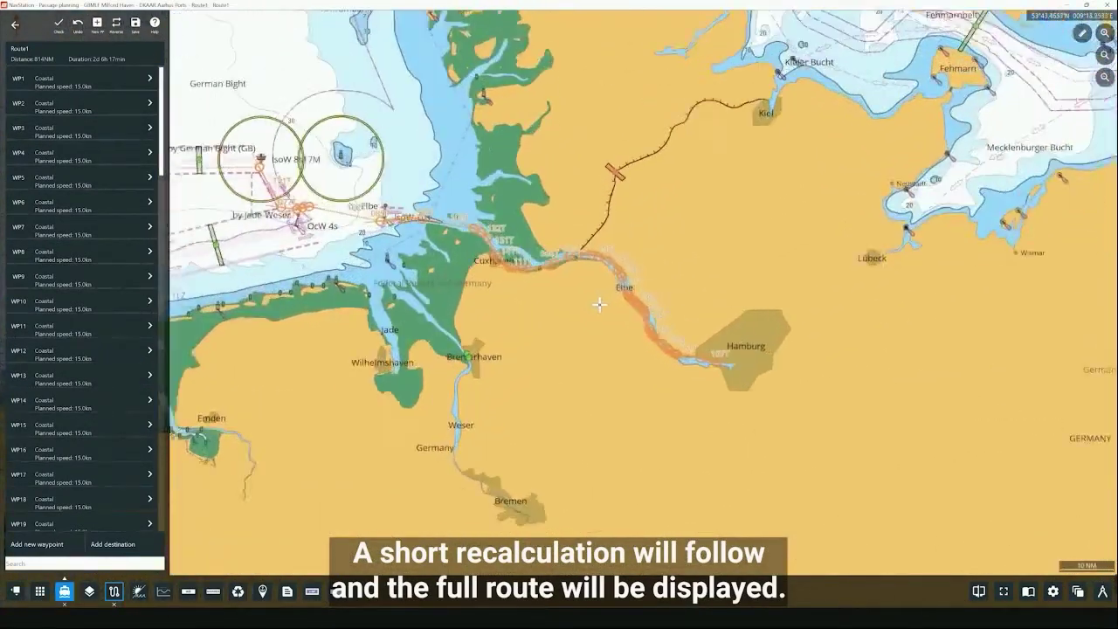